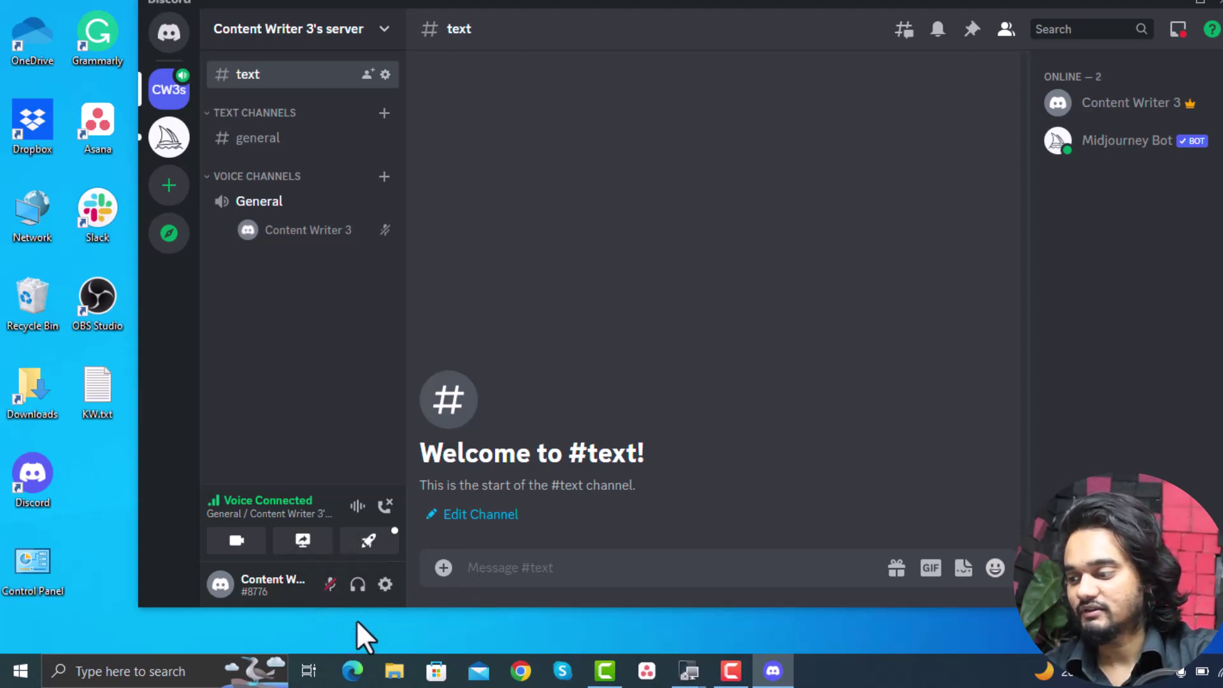
Unmute the microphone in the voice channel and quit Discord completely, including its background process
left_click(330, 584)
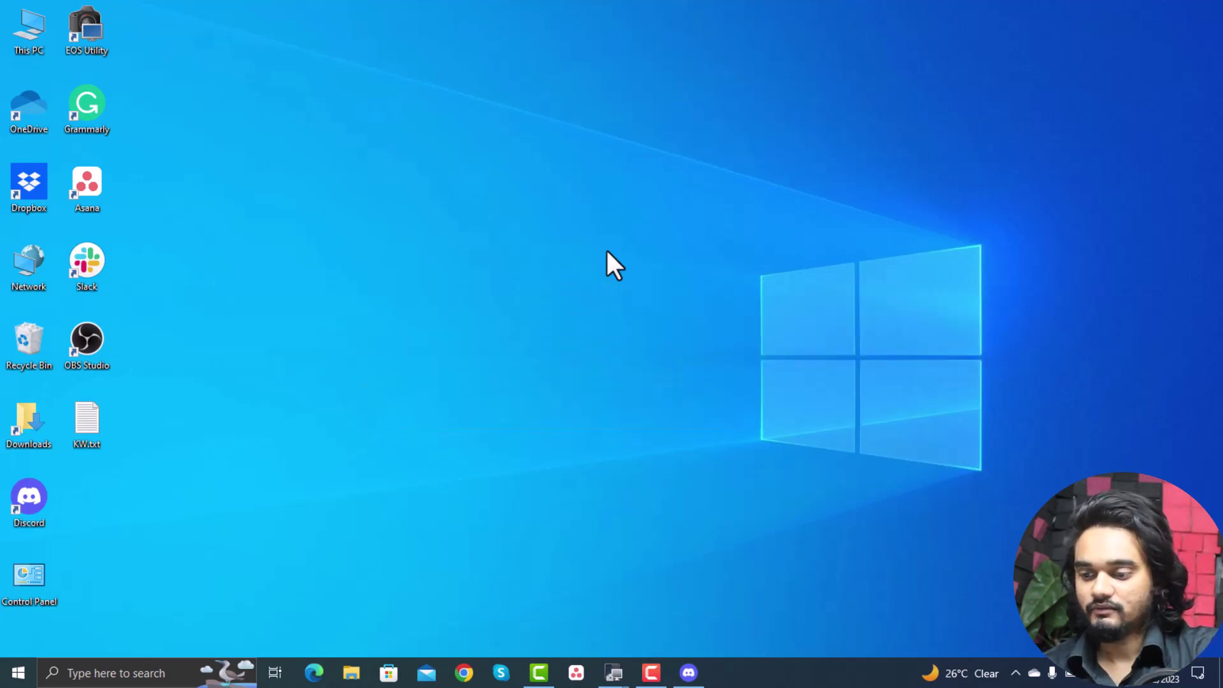
left_click(687, 673)
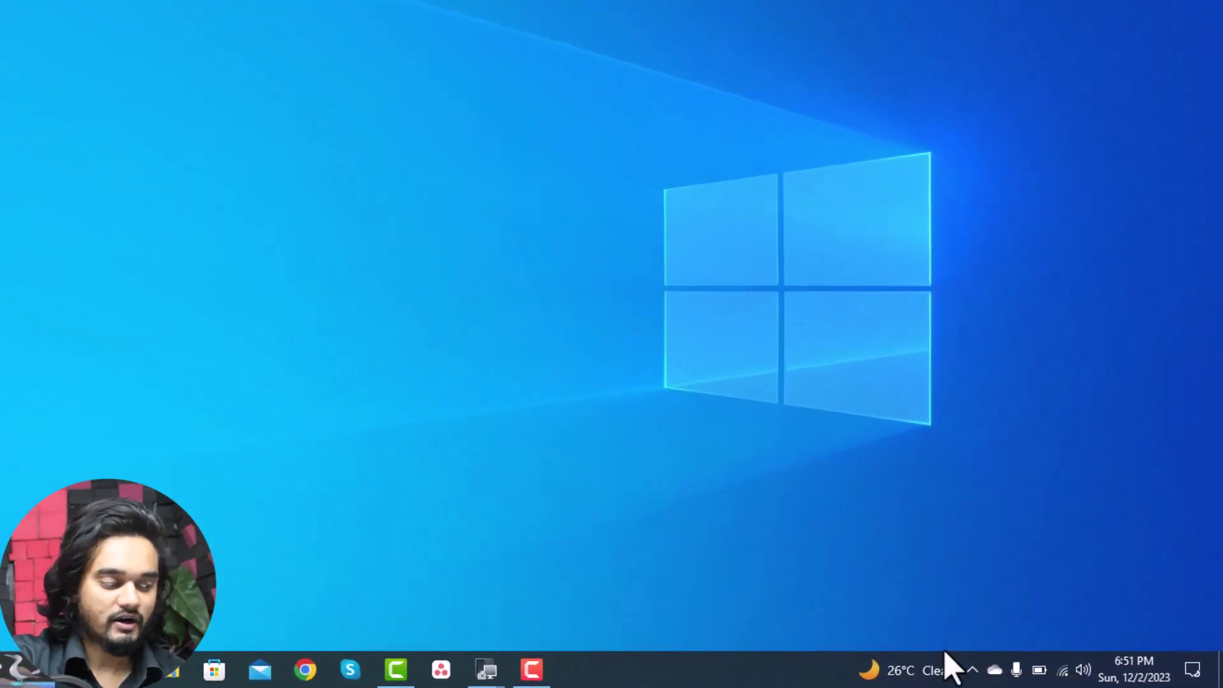
left_click(971, 670)
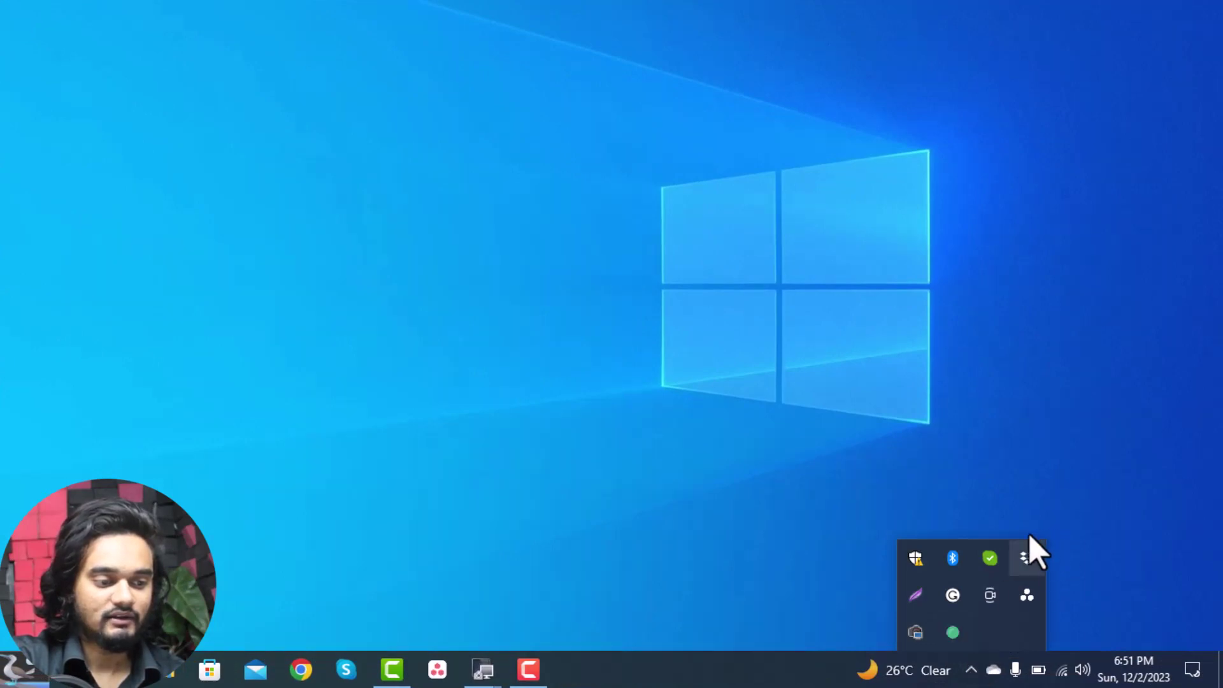
right_click(953, 634)
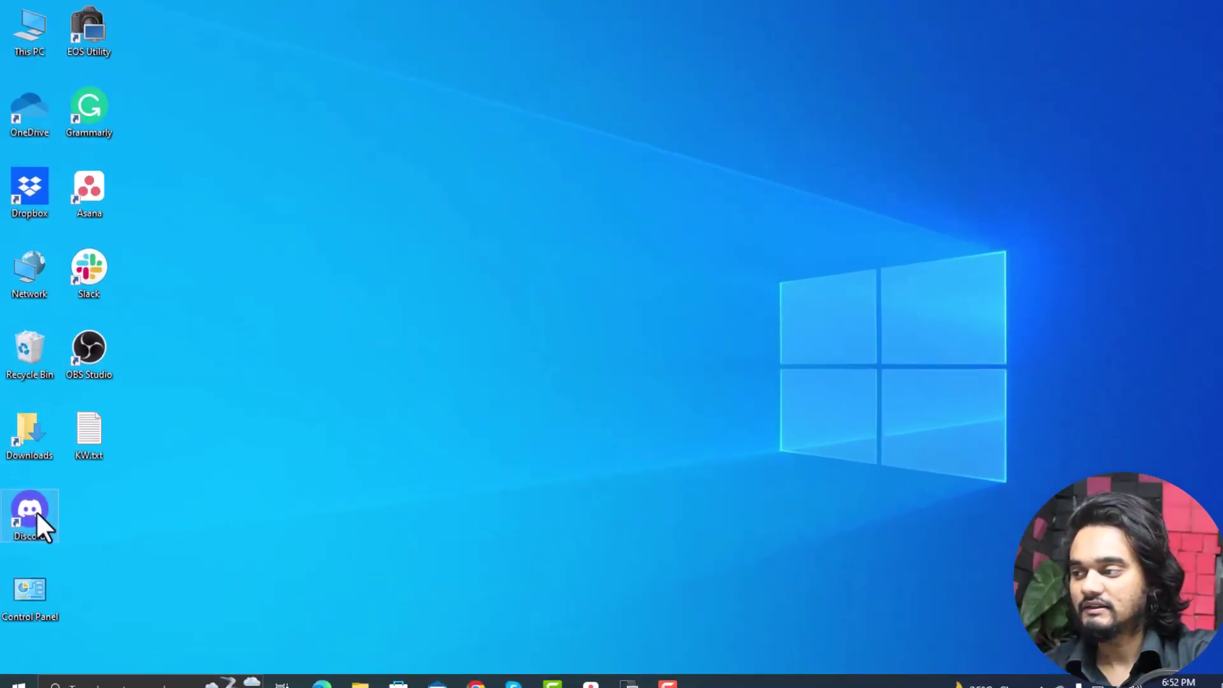
Run Discord as administrator from its desktop shortcut, dismiss the Connection Details notice and close Discord again
right_click(37, 512)
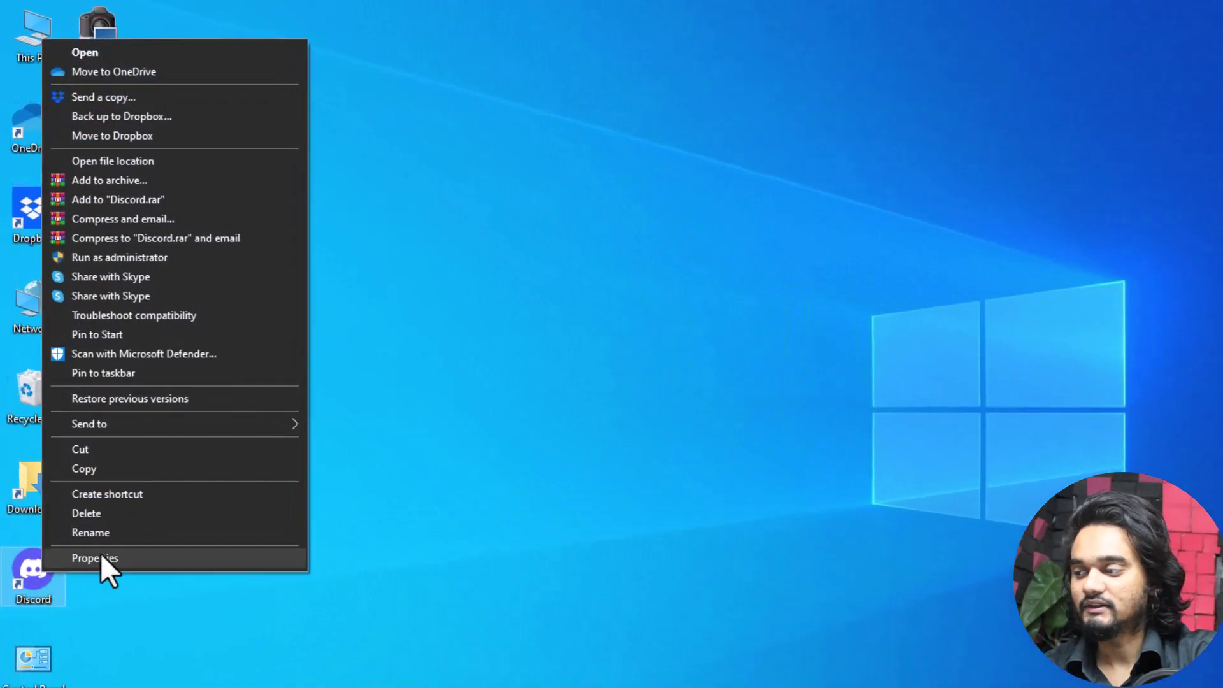
left_click(200, 266)
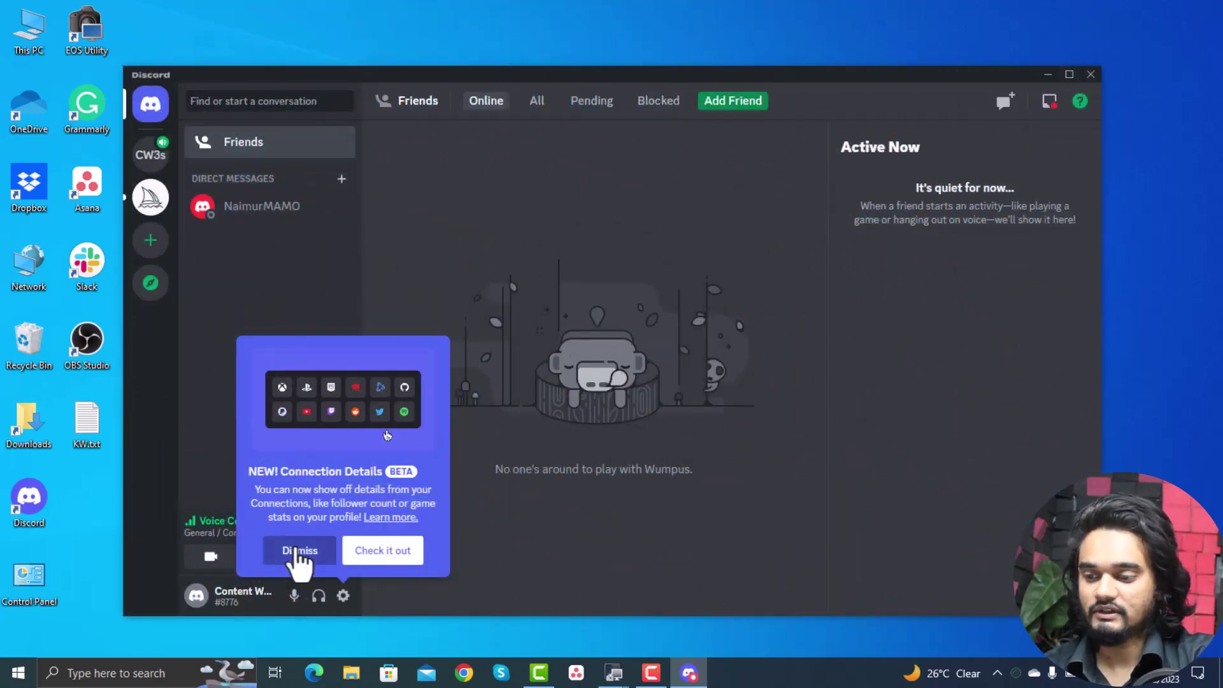
left_click(296, 550)
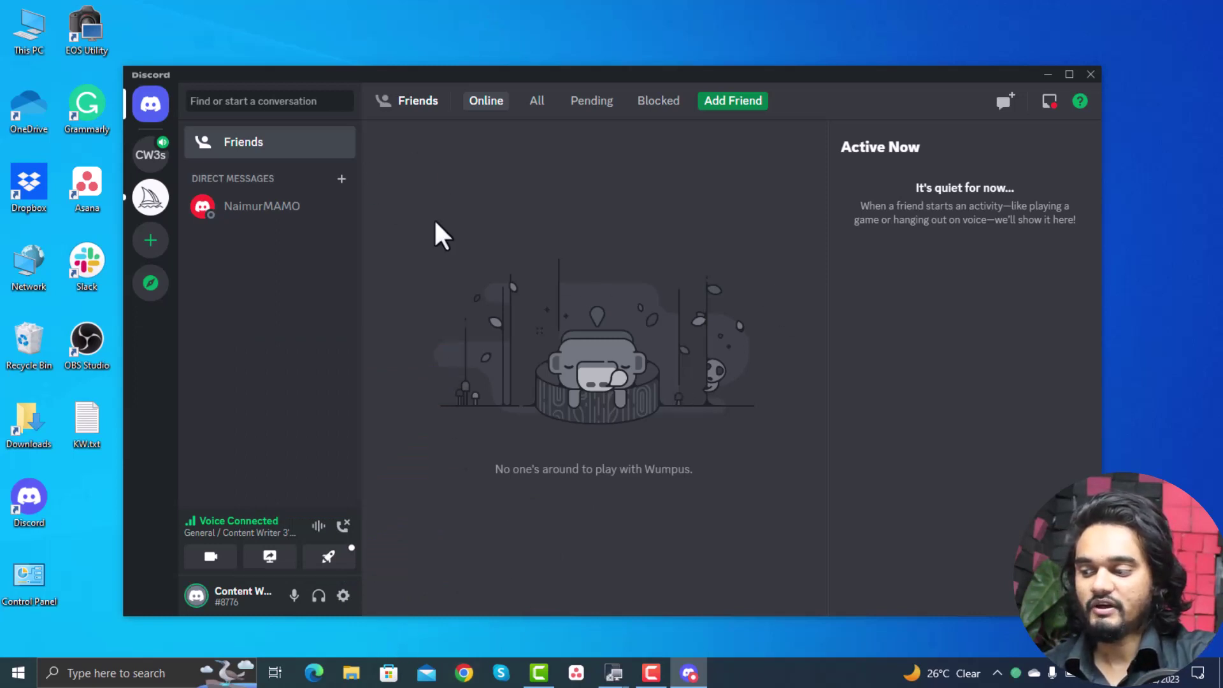
key("alt+F4")
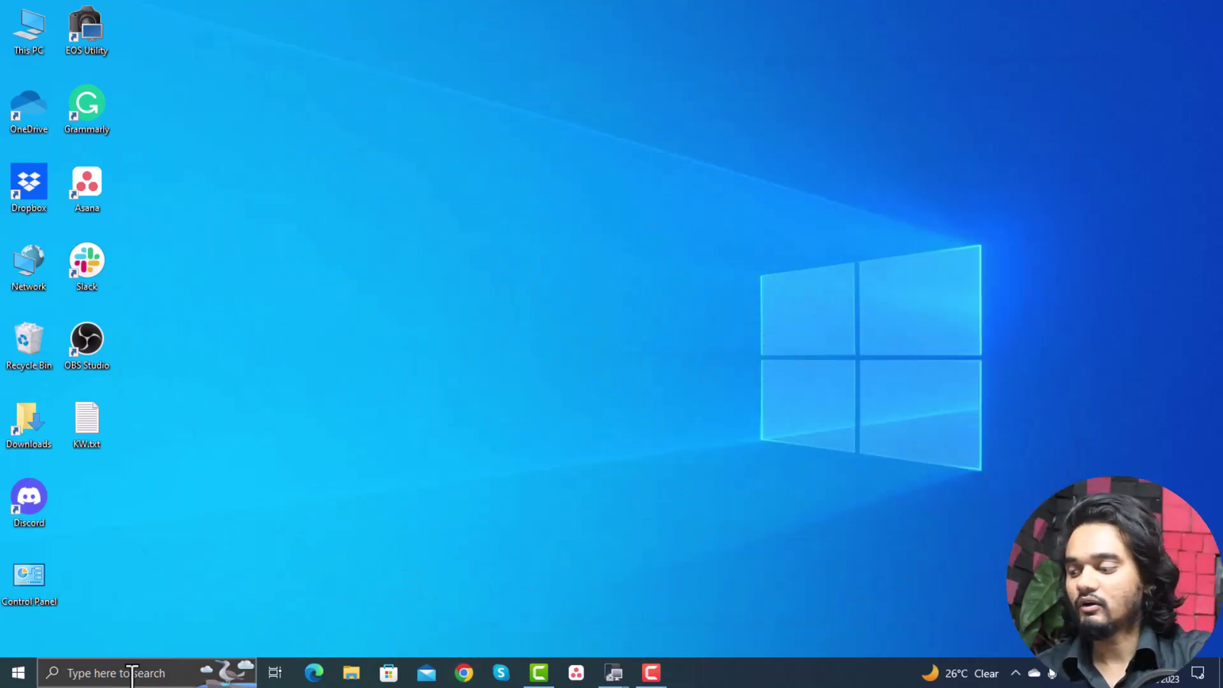
Search Windows for "discord" and run the Discord app as administrator
left_click(128, 669)
left_click(693, 487)
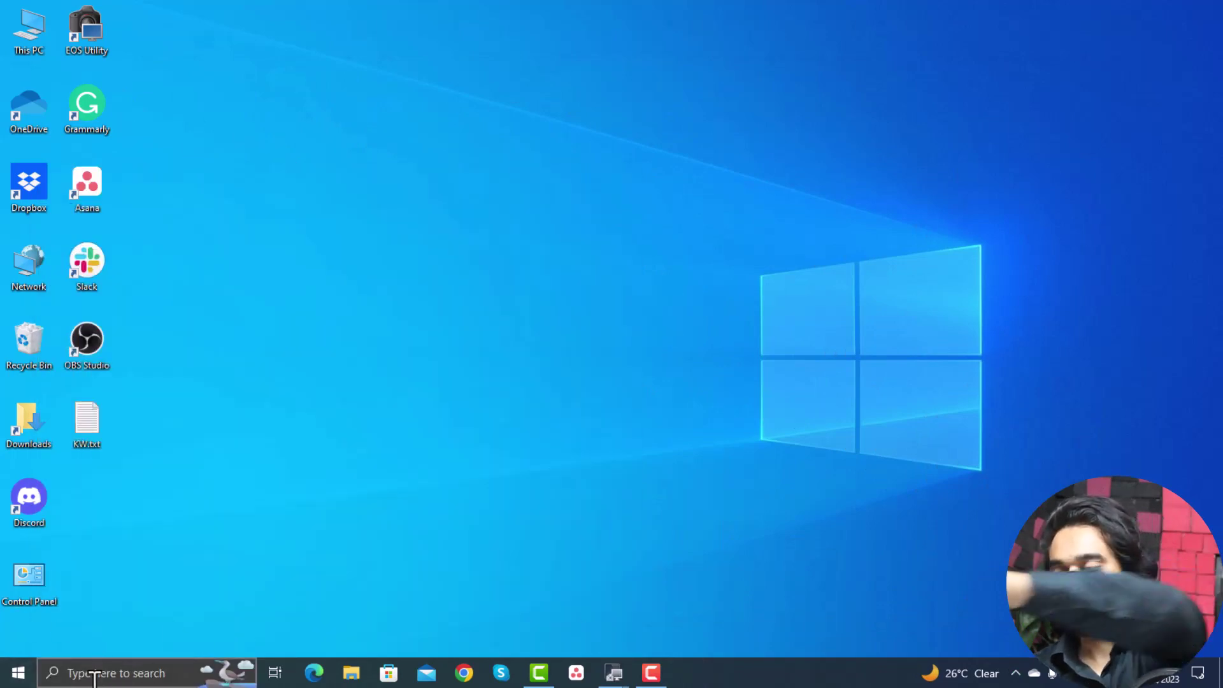
left_click(112, 673)
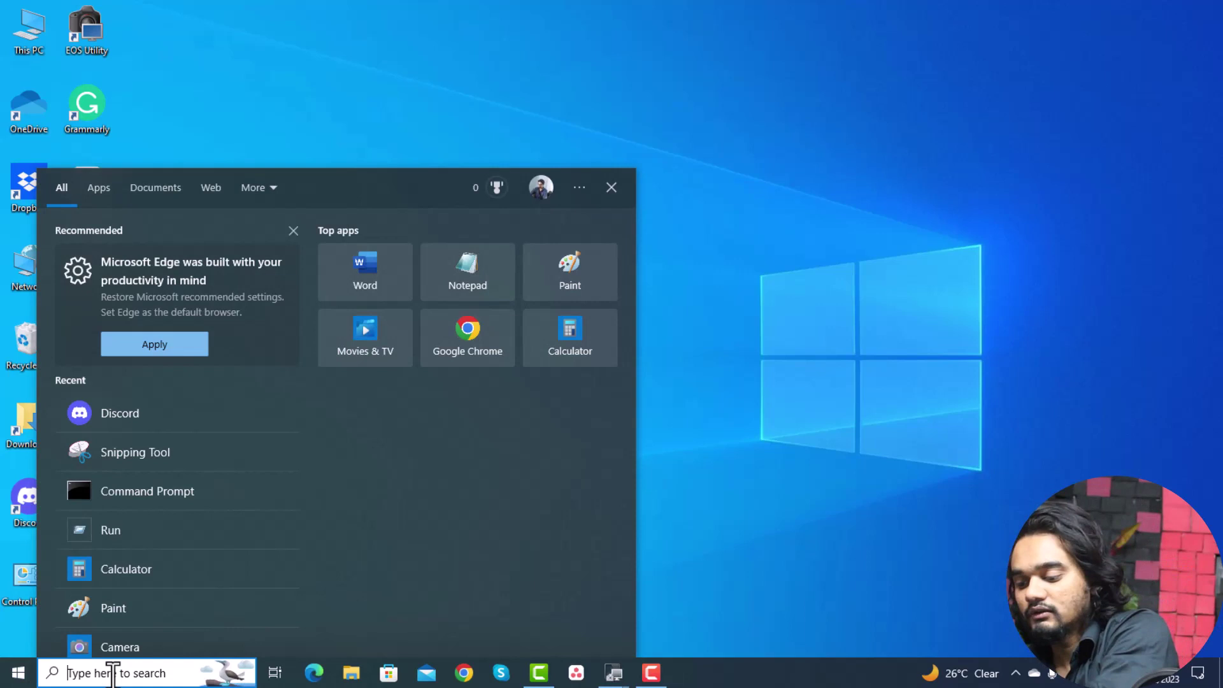
type("disco")
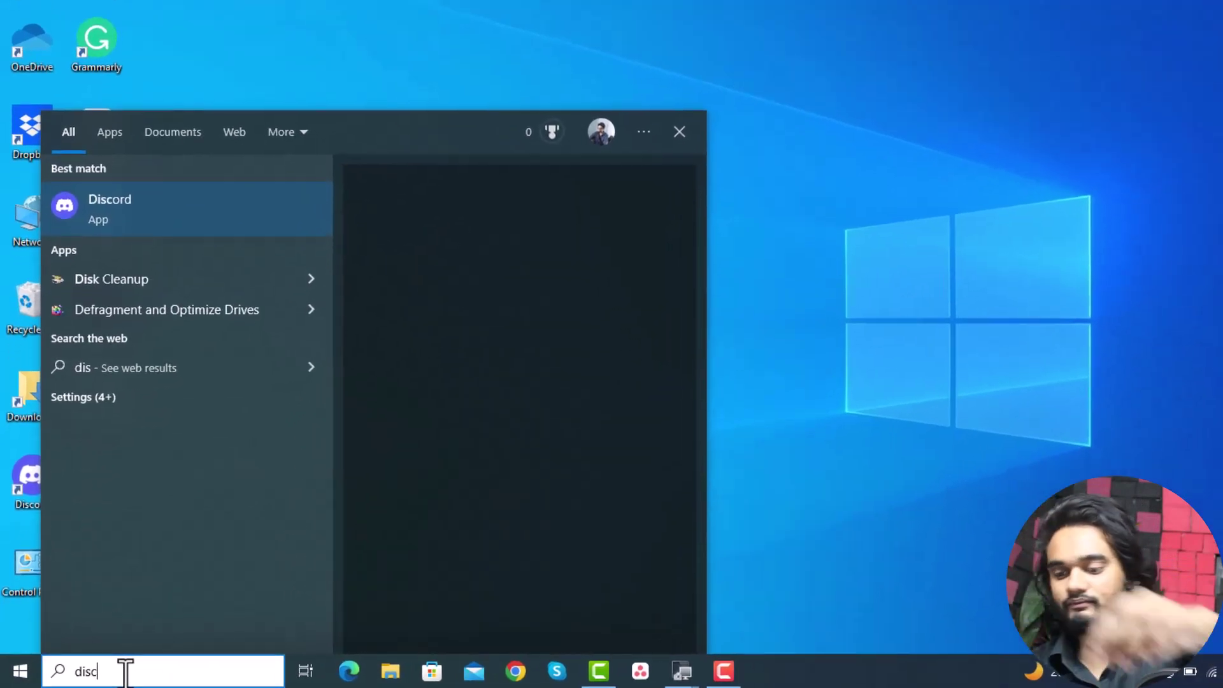
type("rd")
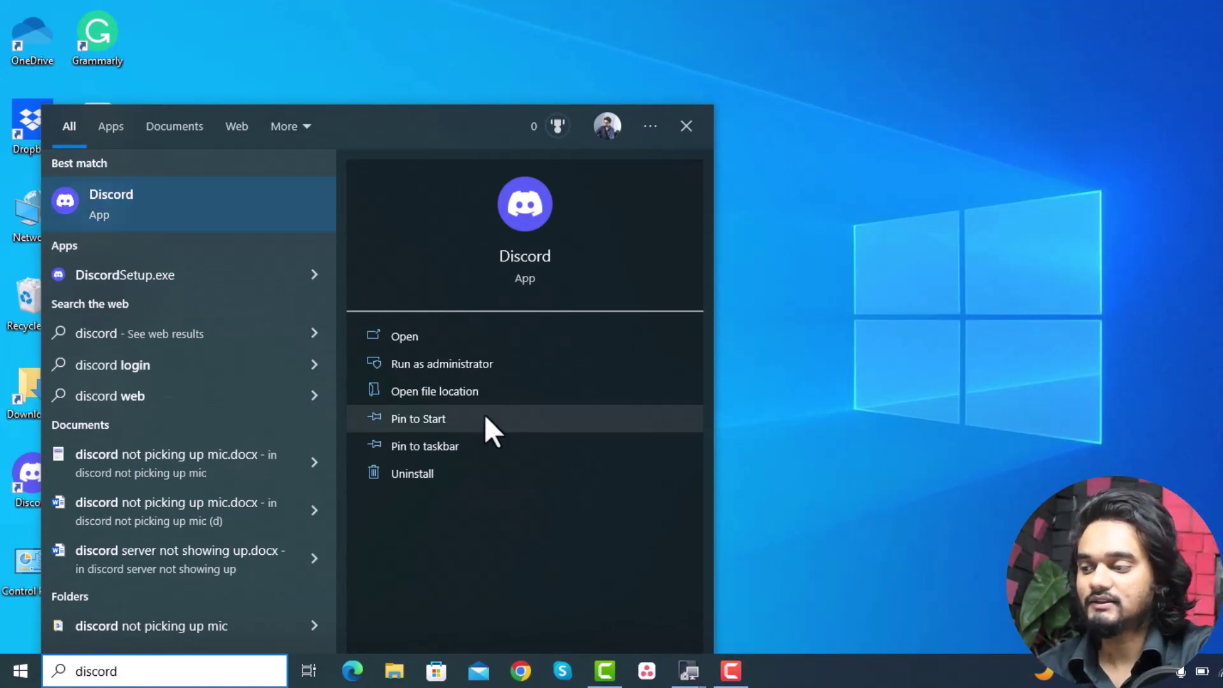
left_click(467, 365)
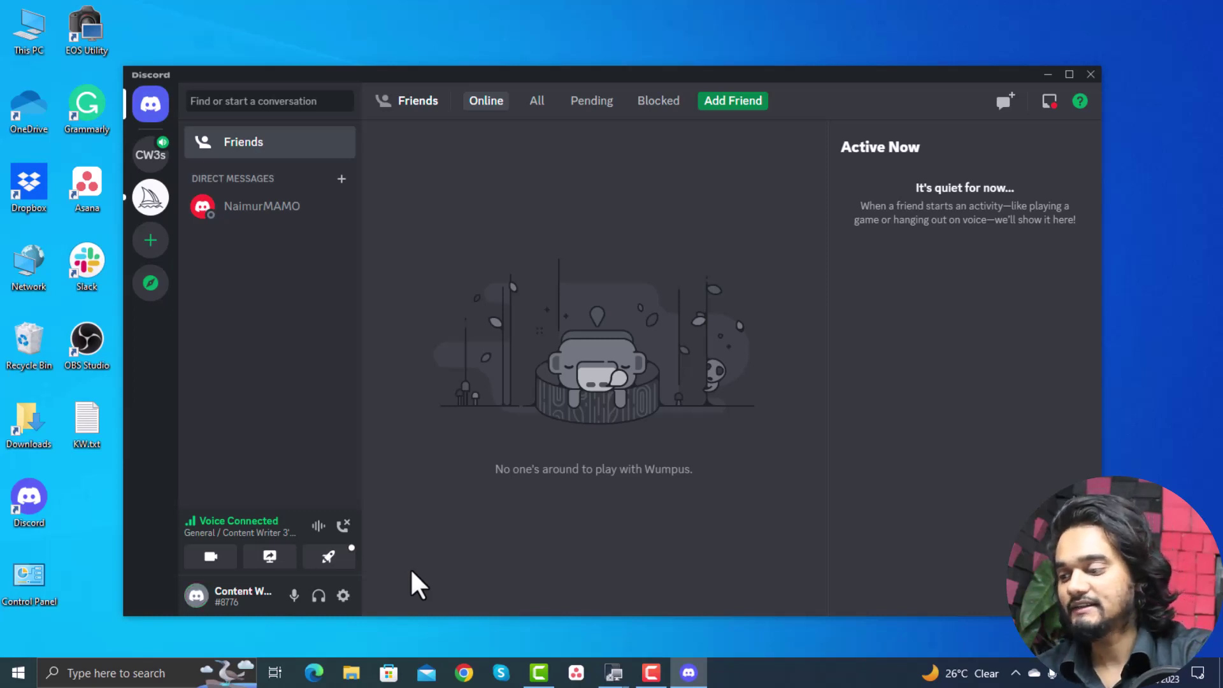
In Discord's Voice & Video settings, set the input device to the Realtek High Definition Microphone Array
left_click(343, 594)
scroll(312, 270, "down", 4)
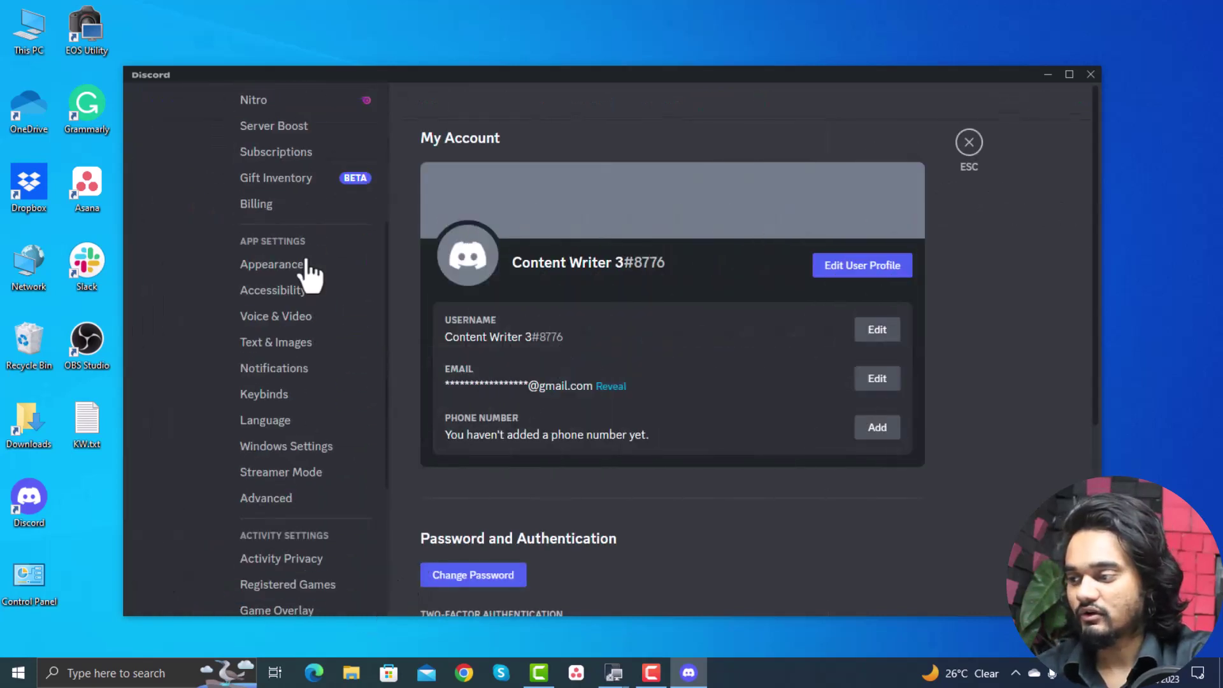
scroll(318, 293, "down", 3)
scroll(335, 331, "up", 1)
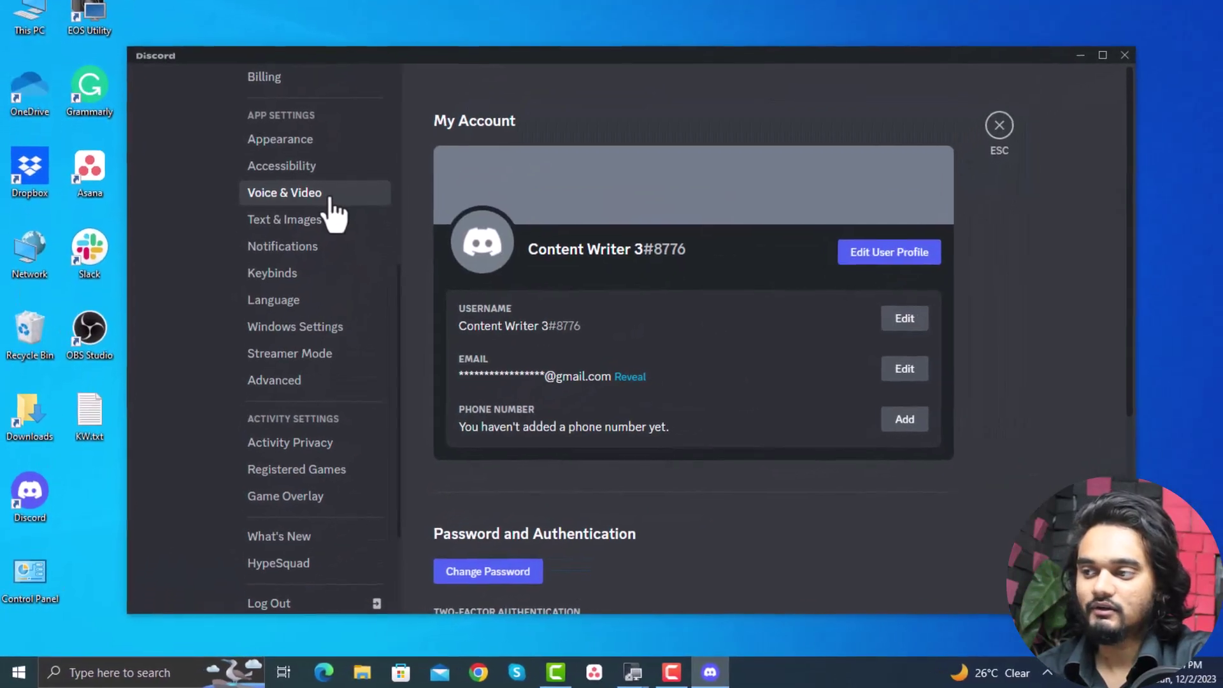
left_click(319, 149)
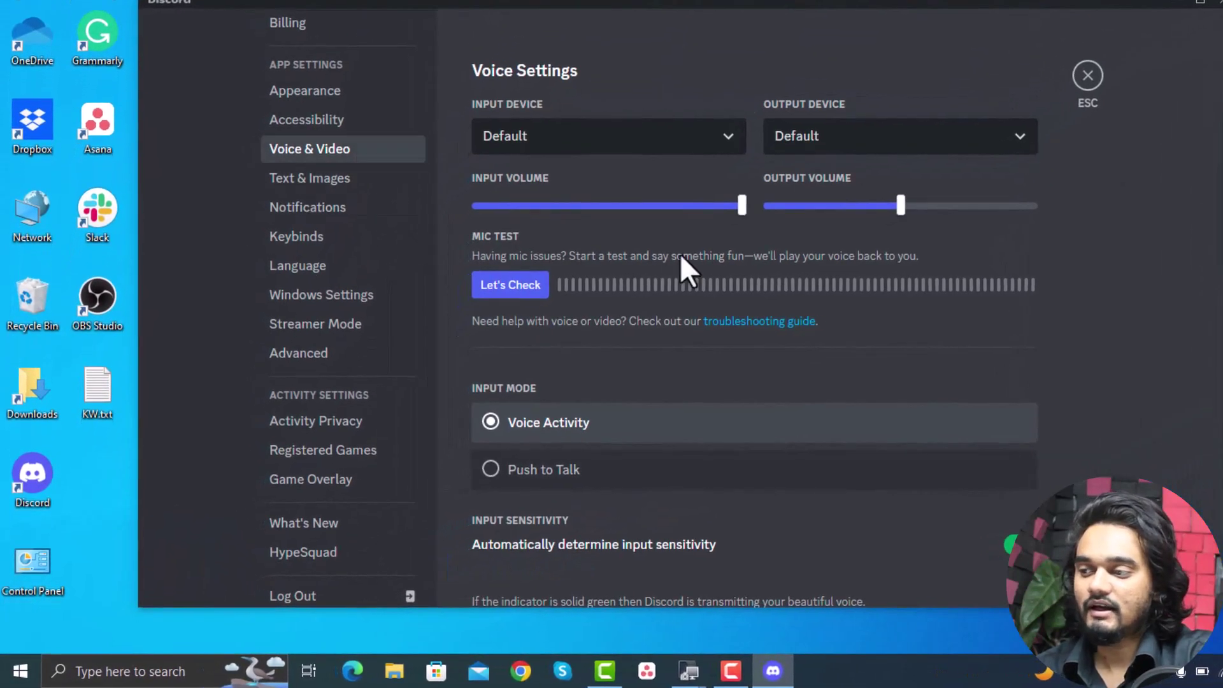
left_click(704, 147)
left_click(565, 171)
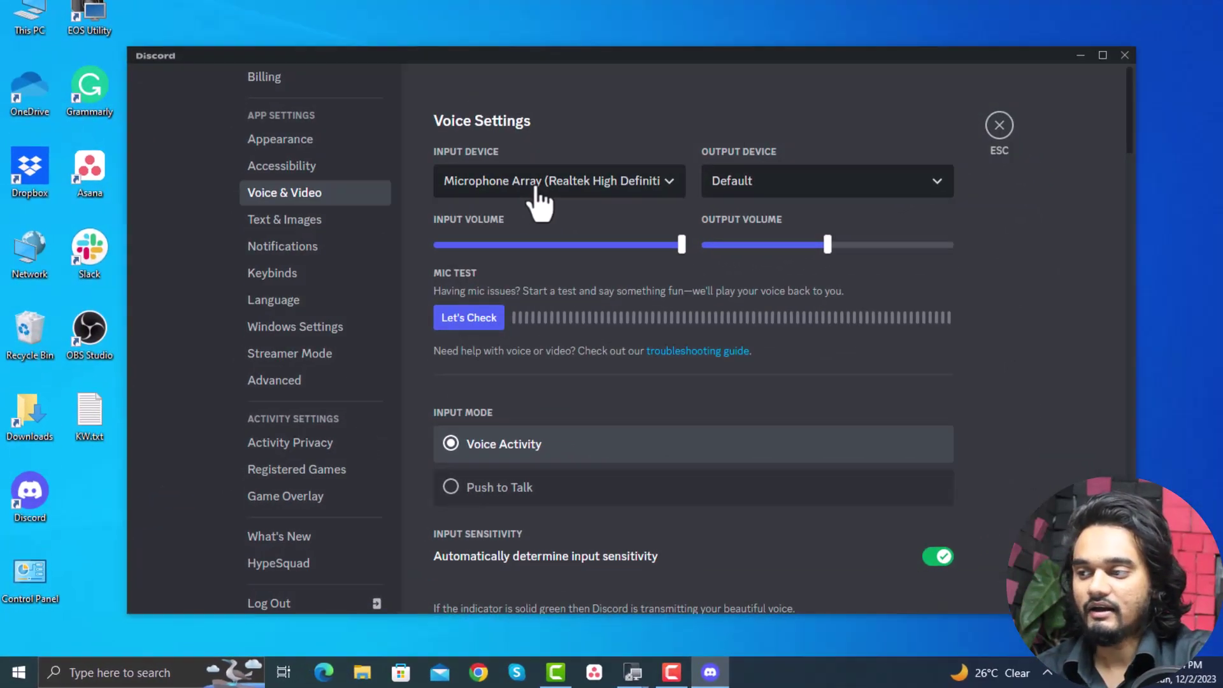
Set the microphone input volume to maximum, look over the input mode options and leave the user settings
left_click_drag(679, 246, 559, 254)
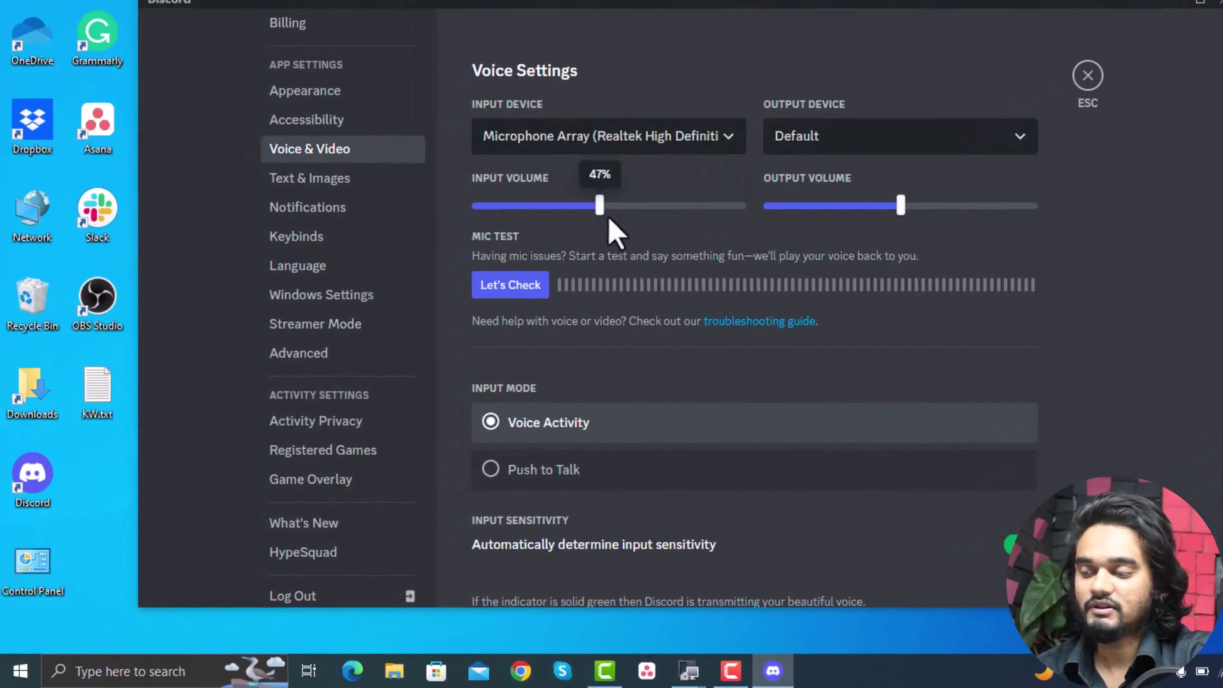
left_click_drag(608, 216, 783, 216)
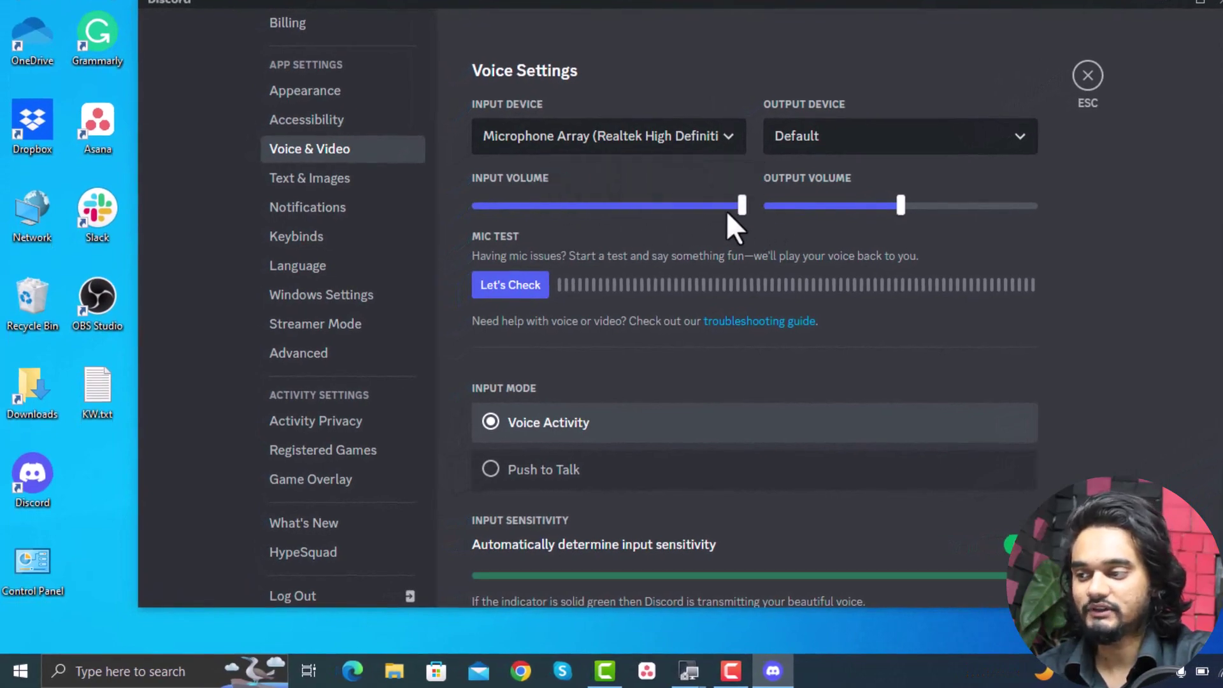
scroll(537, 309, "down", 3)
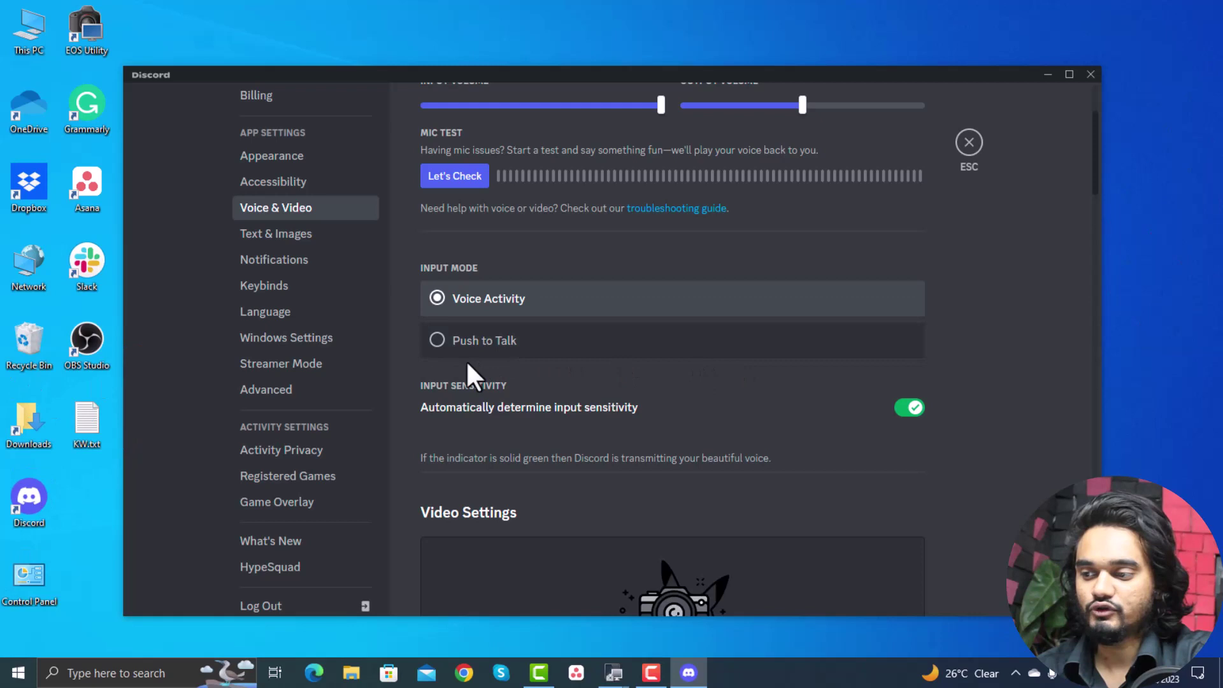
scroll(579, 375, "up", 3)
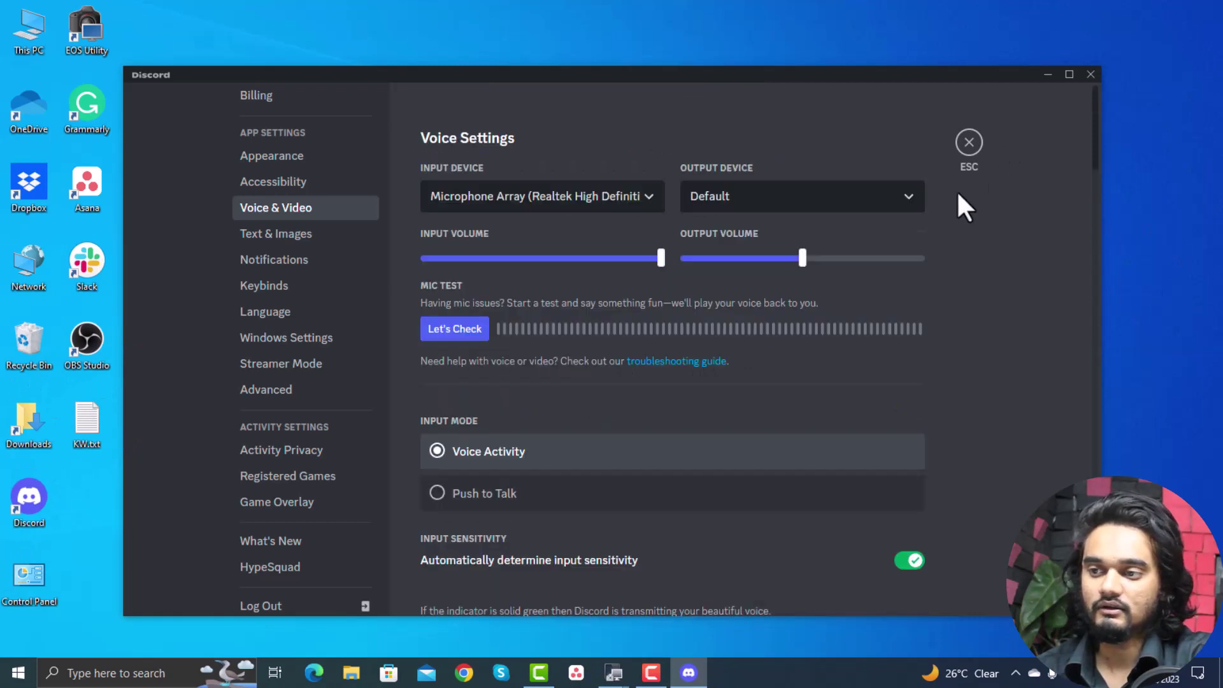
left_click(971, 153)
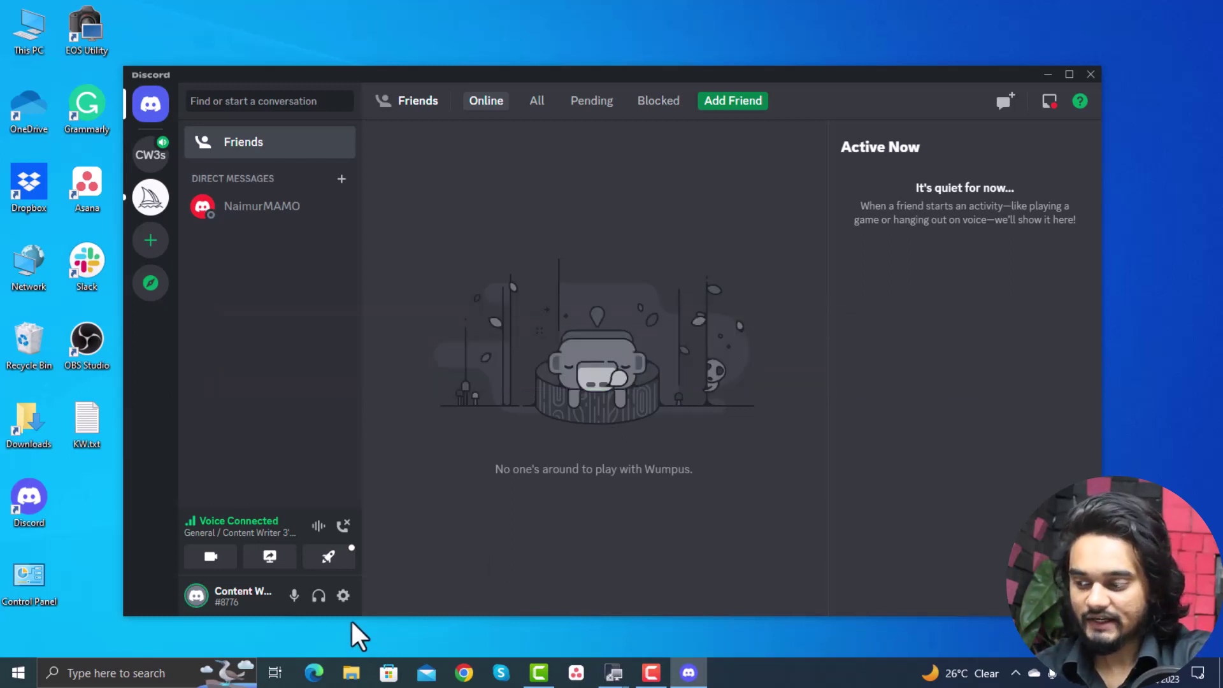
Reset all voice settings in Discord's Voice & Video settings and confirm the reset
left_click(343, 595)
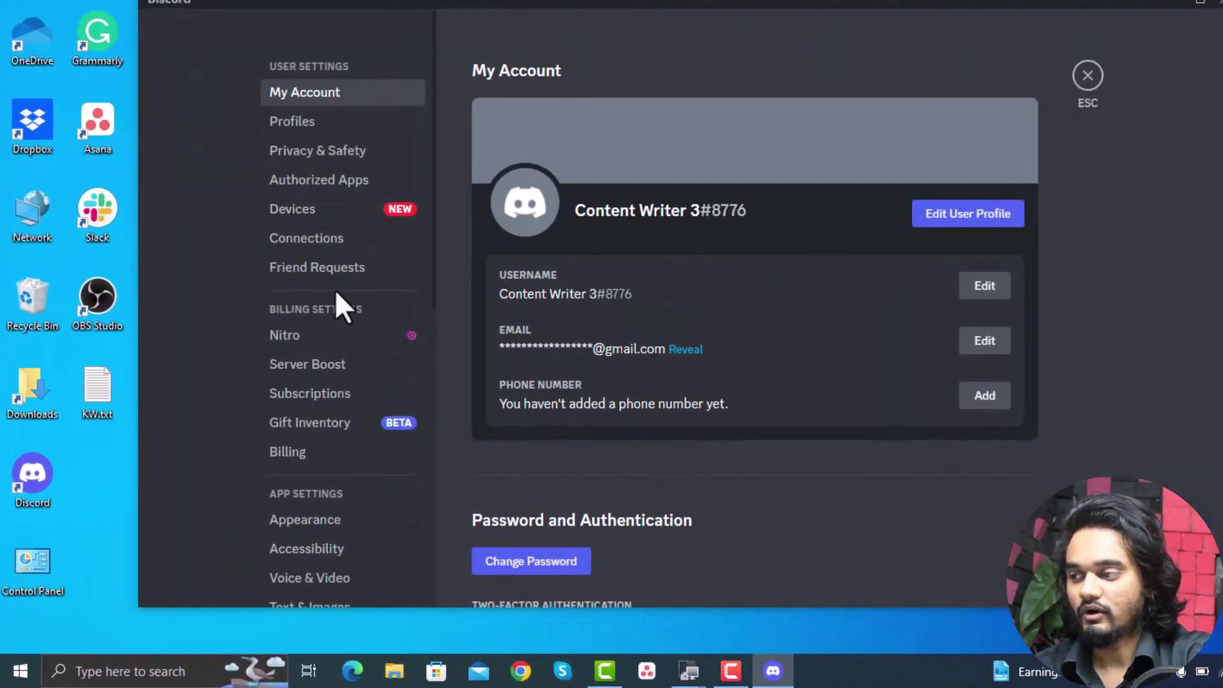
scroll(344, 325, "down", 5)
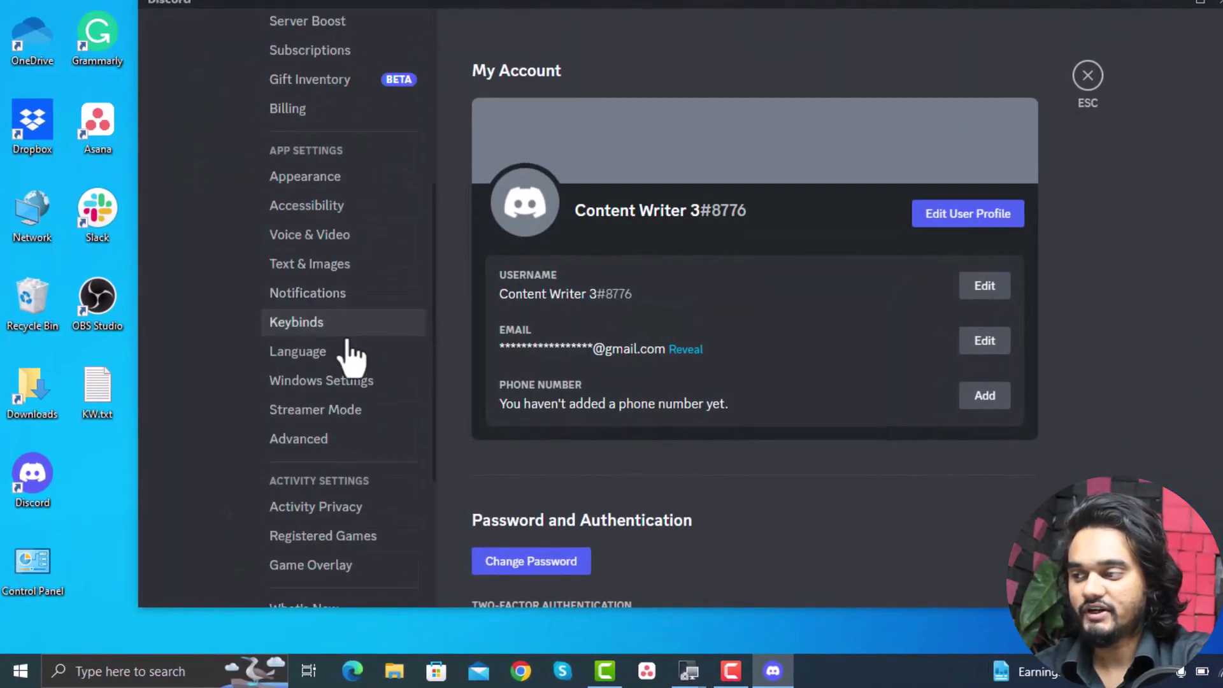
left_click(313, 237)
scroll(968, 314, "down", 5)
scroll(887, 401, "down", 4)
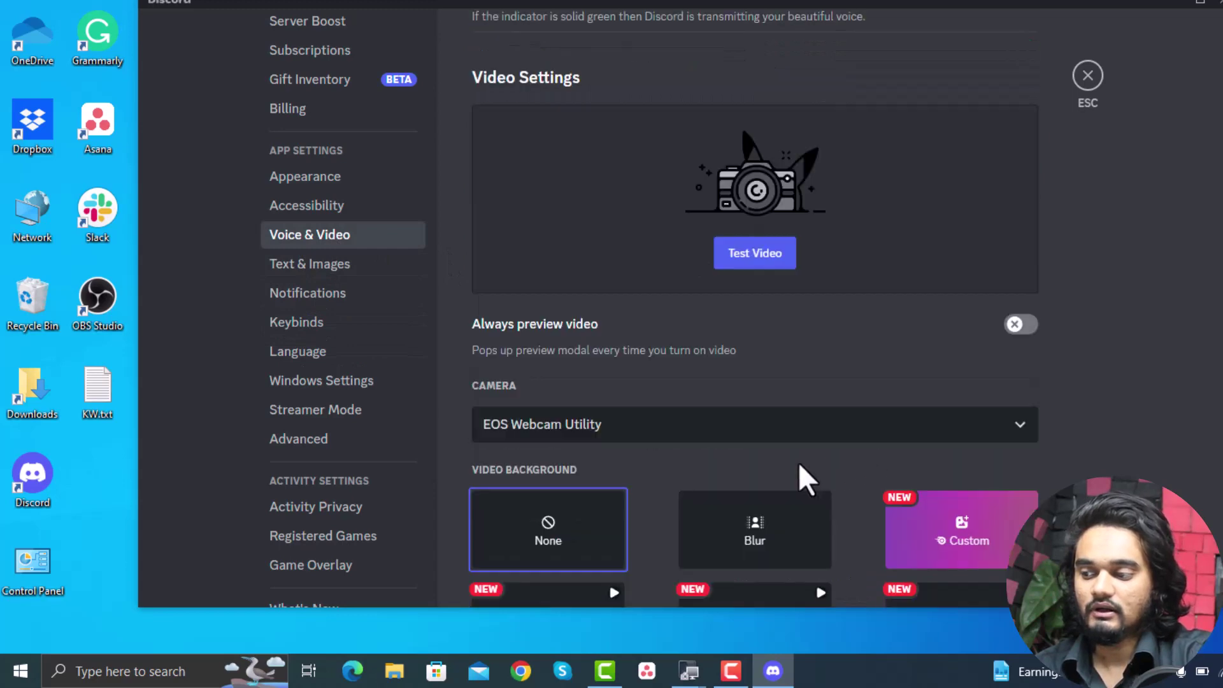
scroll(800, 465, "down", 12)
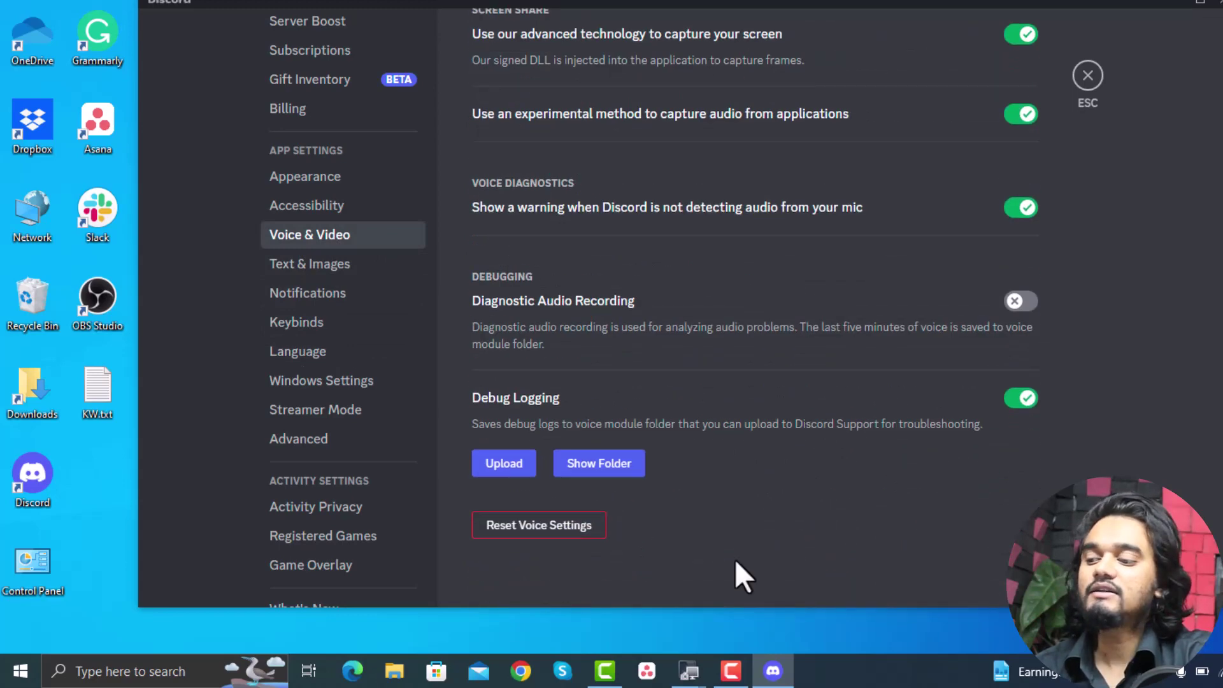
left_click(587, 533)
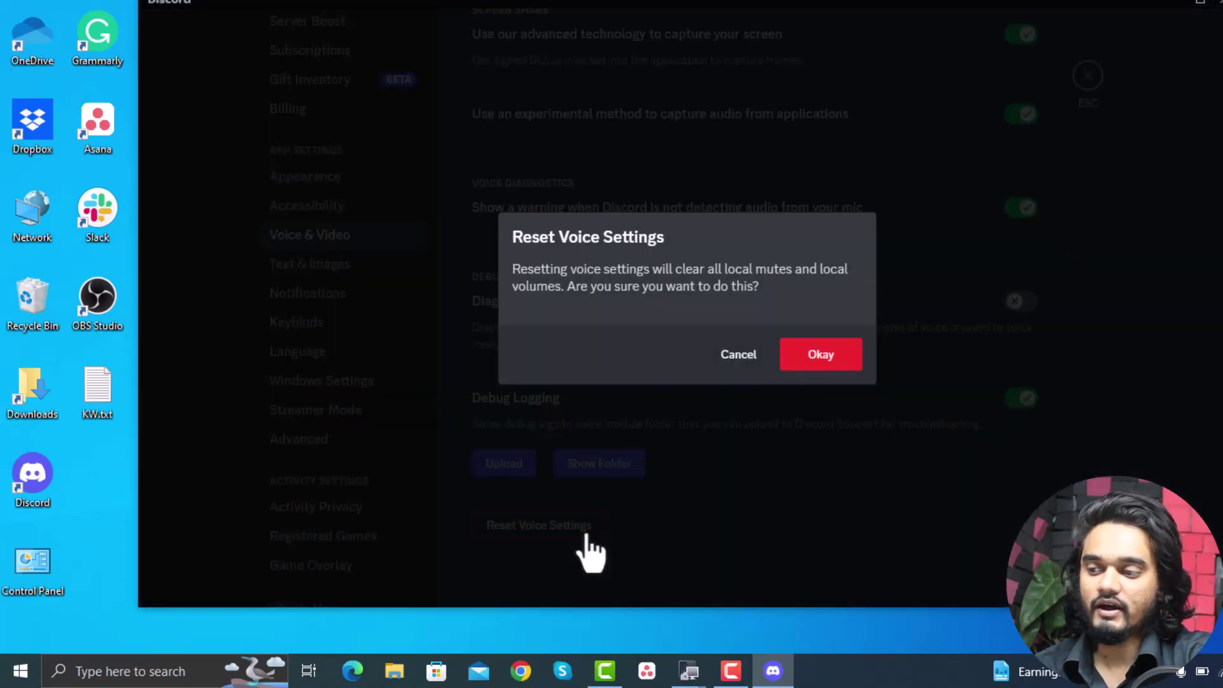
left_click(820, 356)
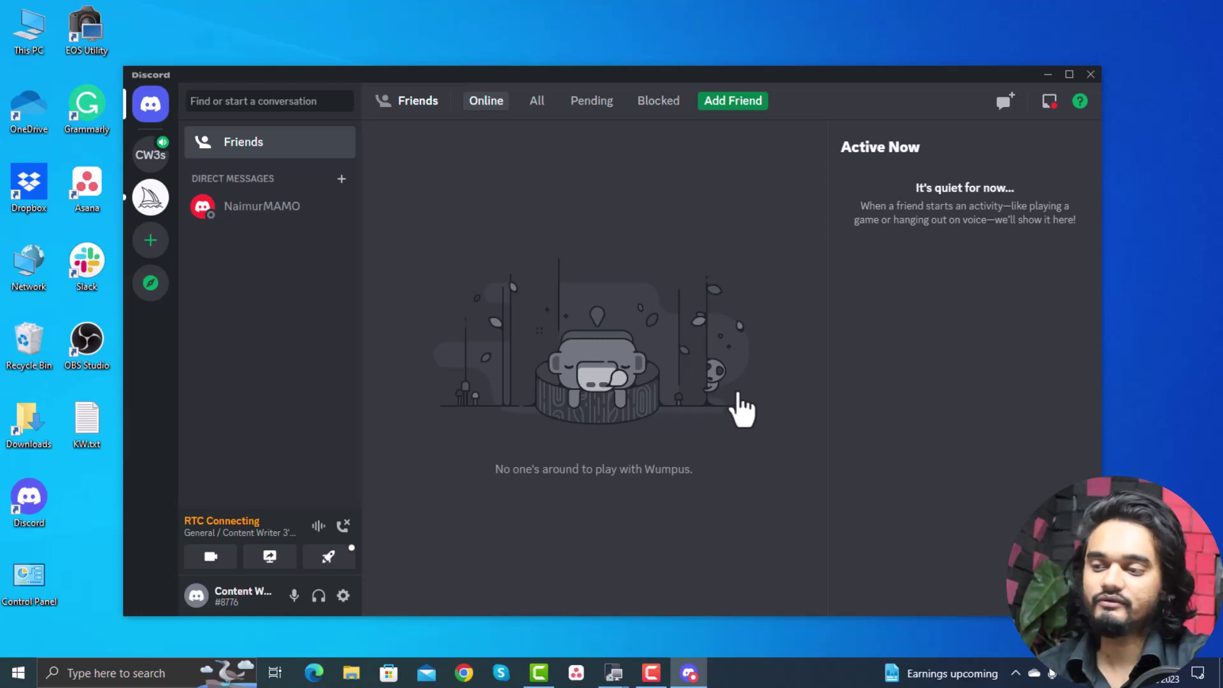
Switch to the Windows Settings app
left_click(540, 226)
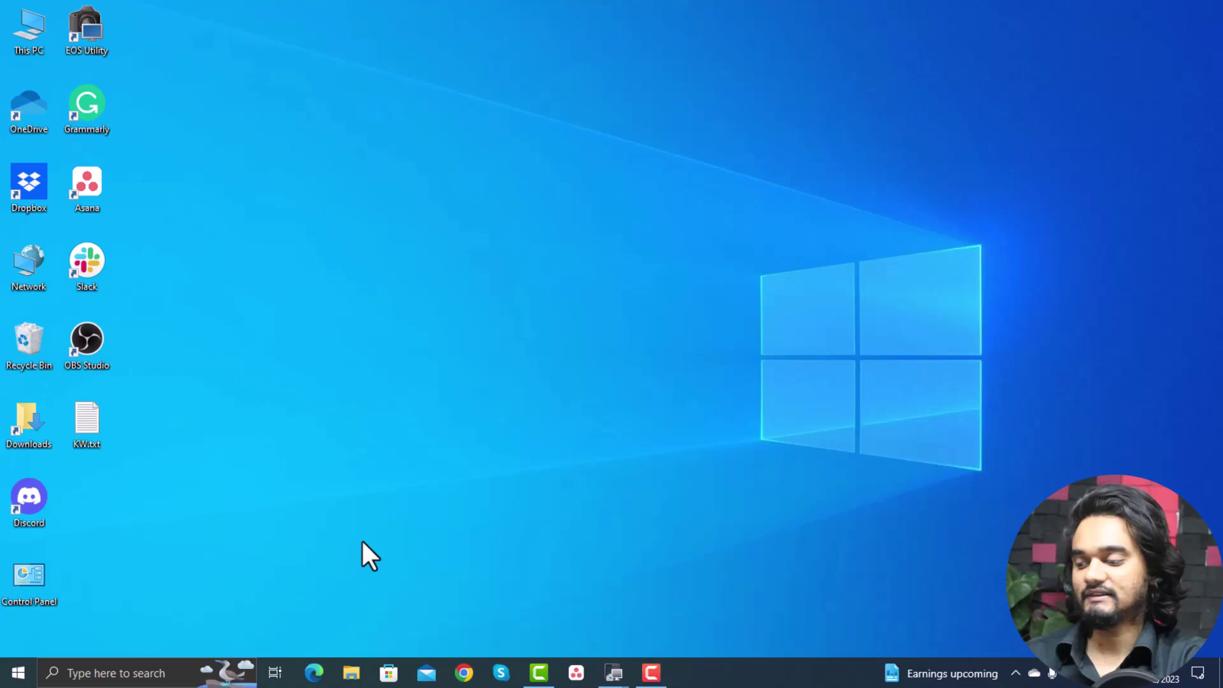
key("super+i")
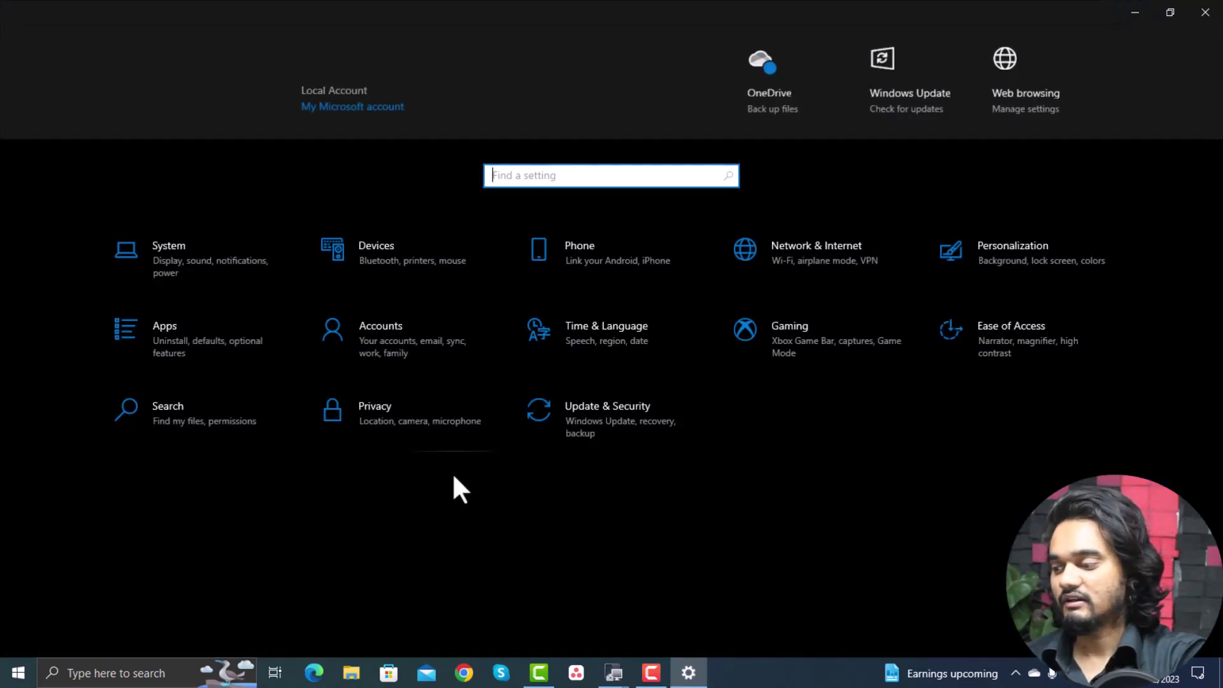
key("super+d")
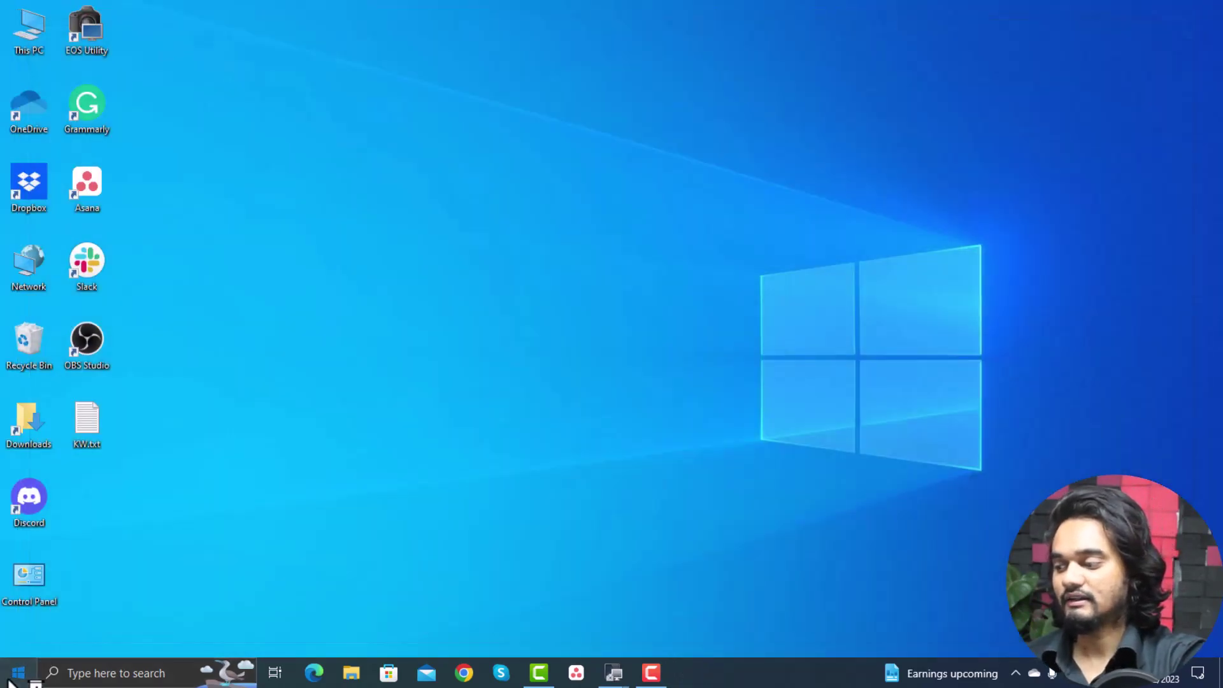
left_click(18, 669)
left_click(19, 602)
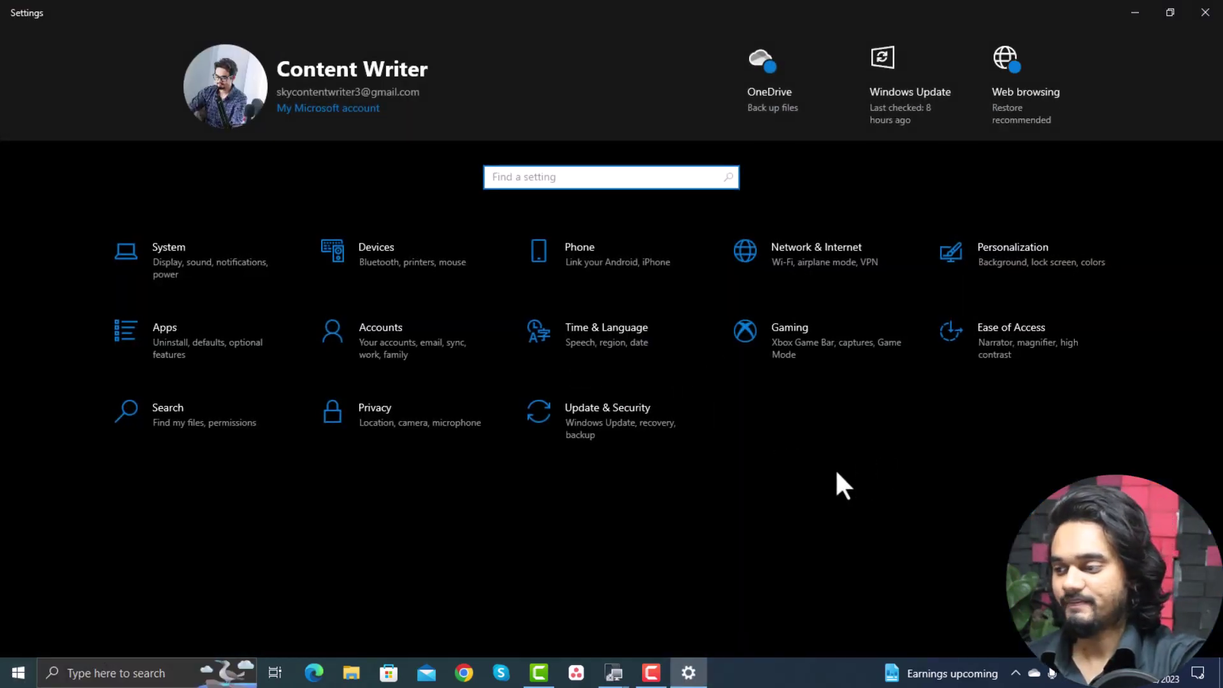
Open the Microphone privacy settings and examine Discord's entry among the desktop apps that can access the microphone
left_click(385, 420)
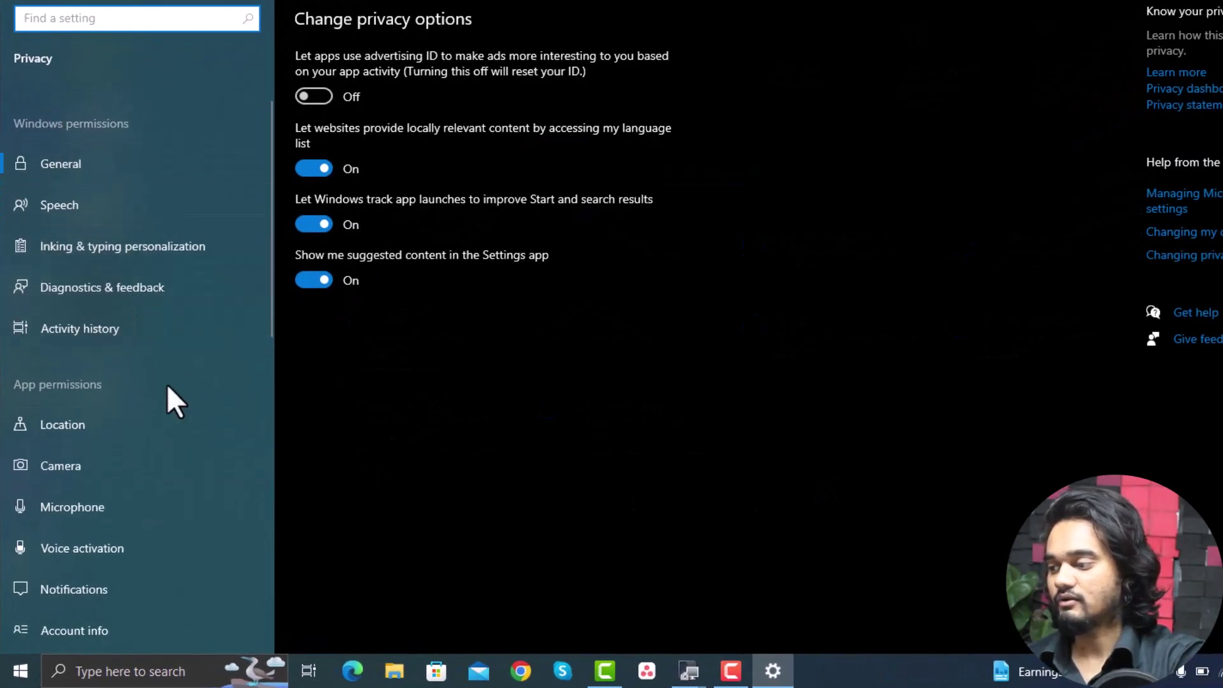
left_click(94, 511)
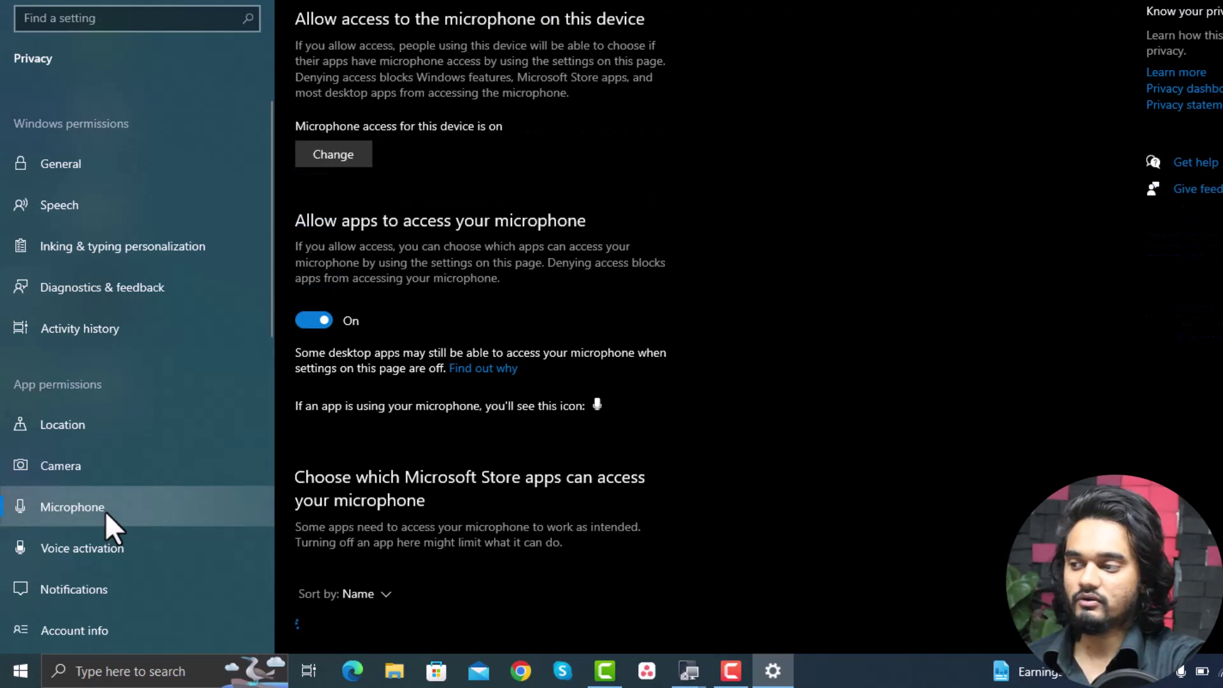
scroll(500, 304, "down", 5)
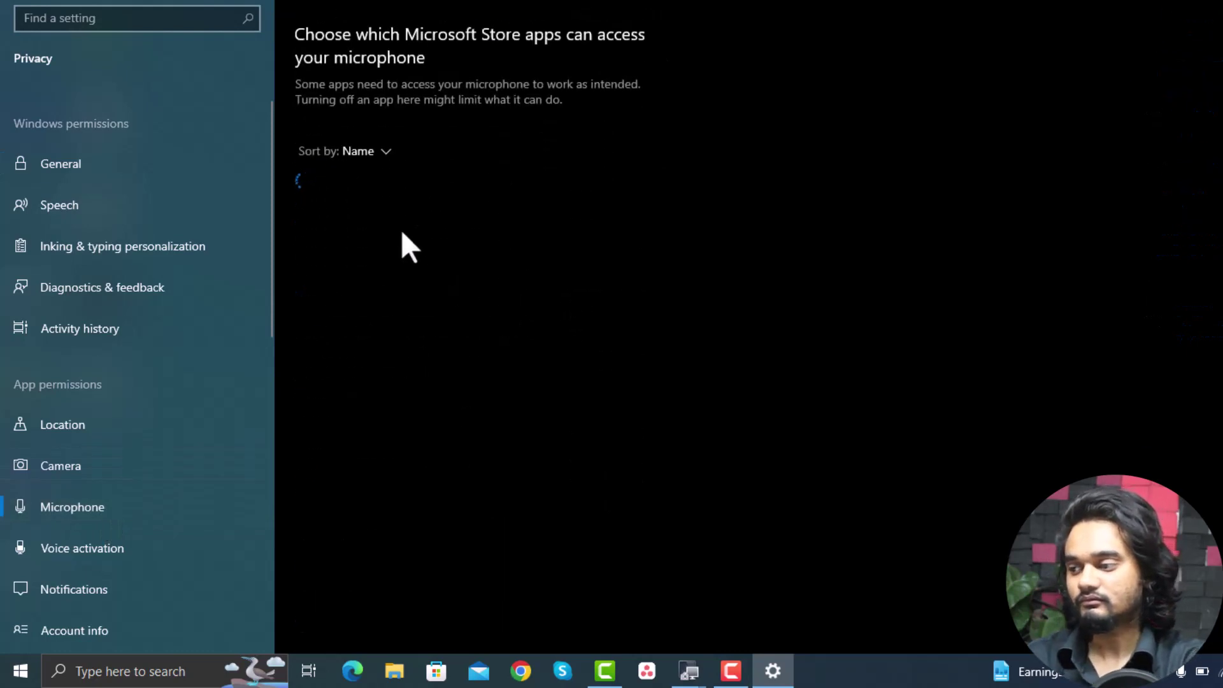
scroll(629, 265, "down", 6)
scroll(649, 299, "down", 7)
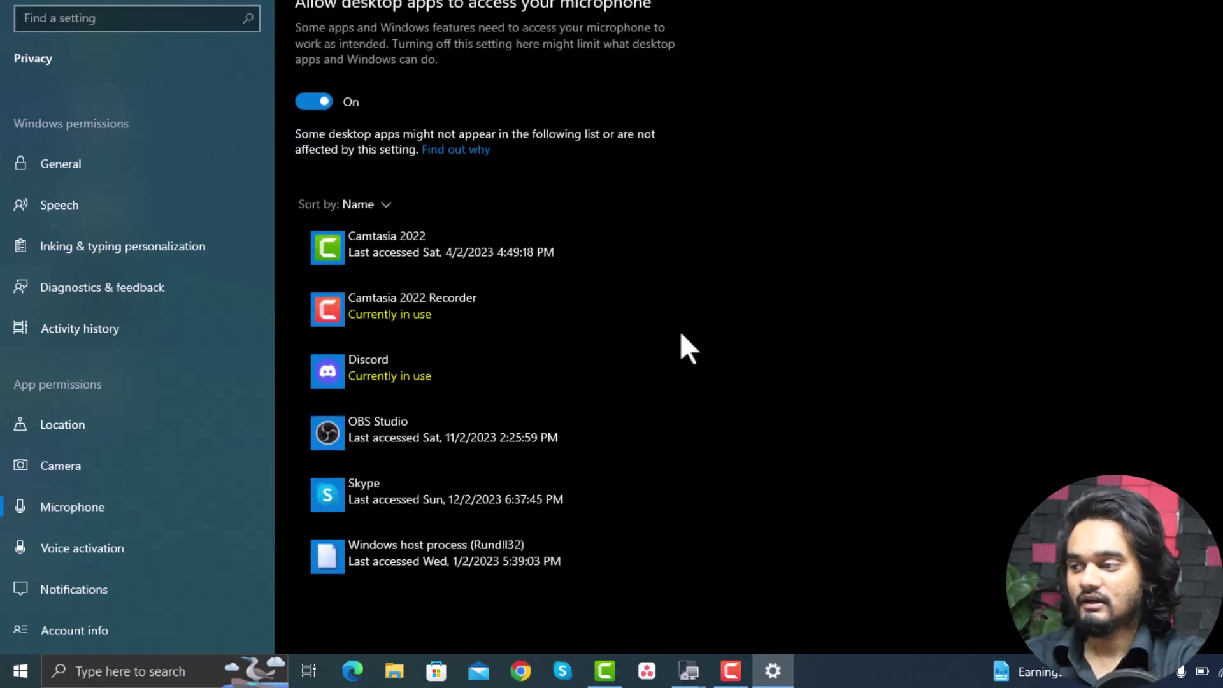
scroll(422, 183, "up", 3)
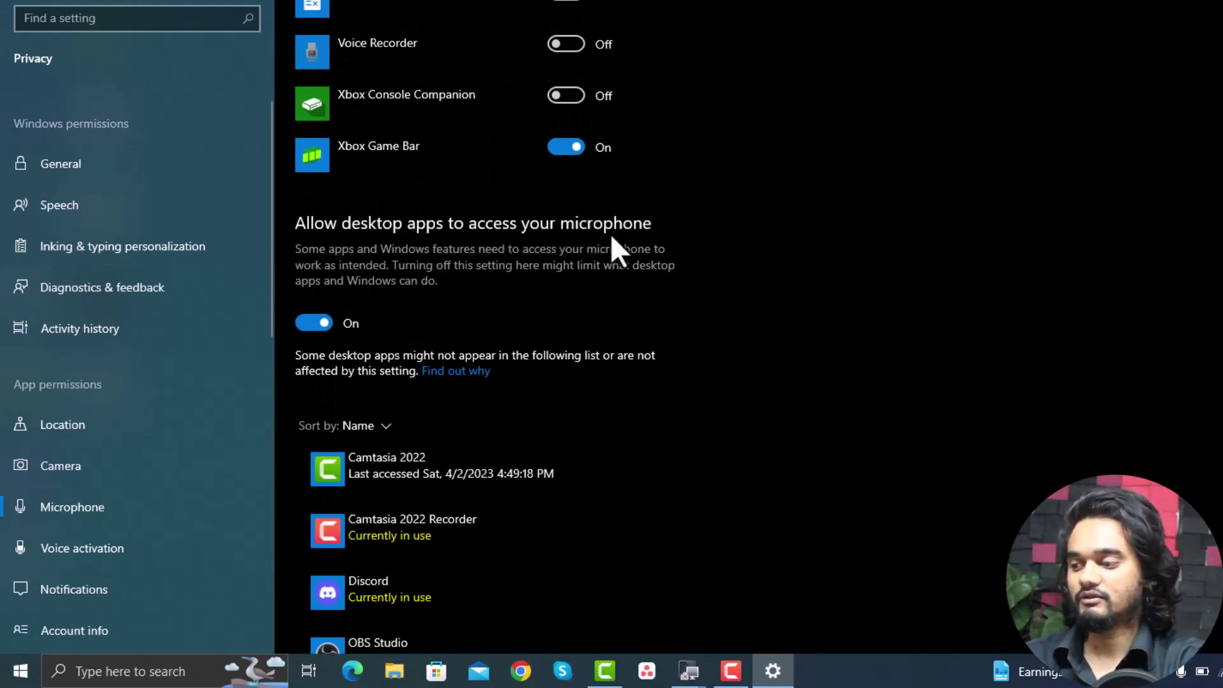
scroll(674, 281, "down", 2)
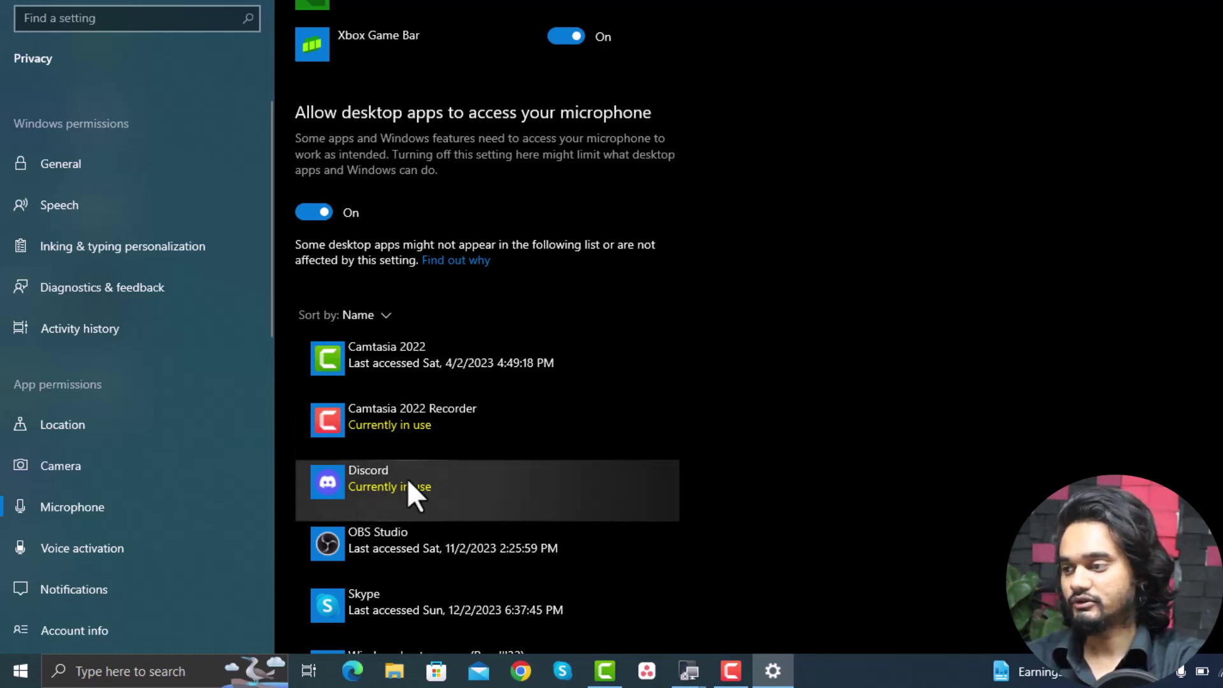
left_click(407, 479)
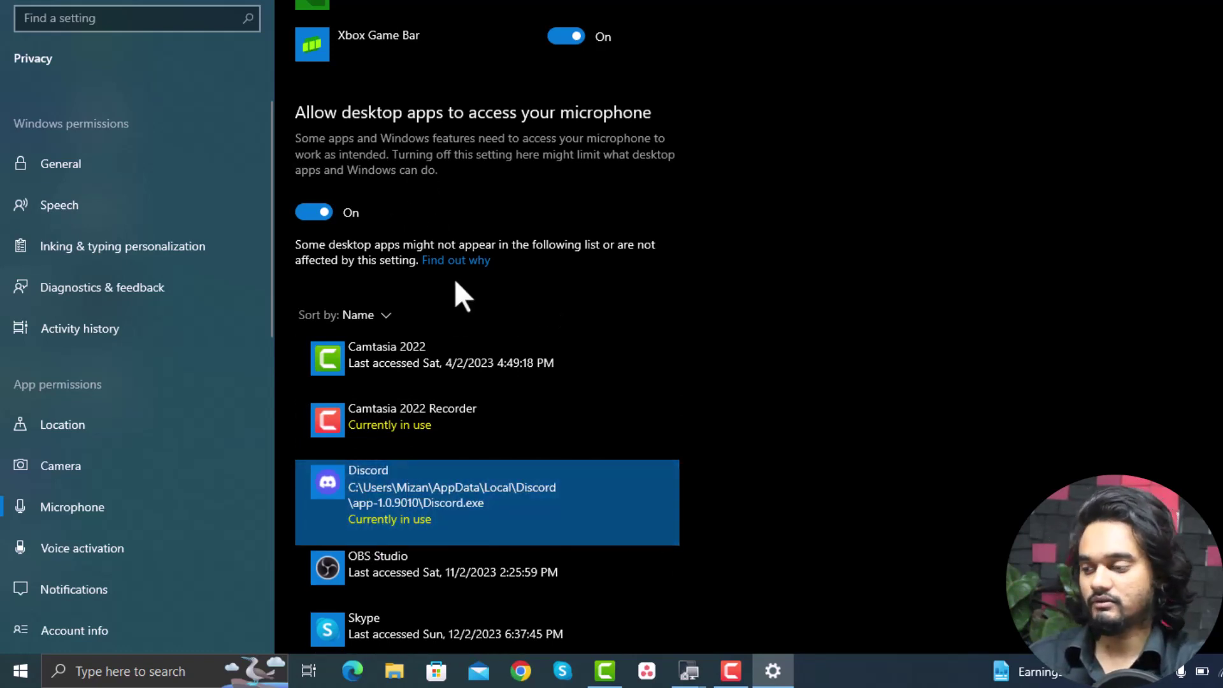
Turn desktop apps' microphone access off and back on, and close the Settings app
left_click(322, 212)
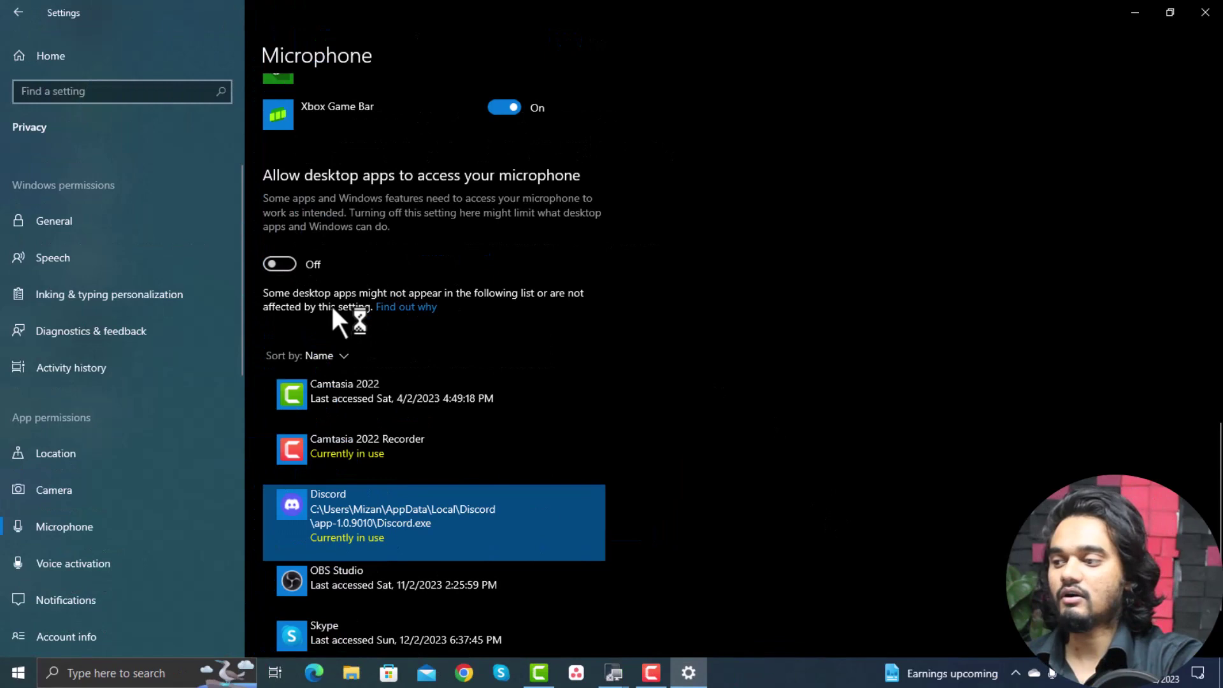
left_click(274, 266)
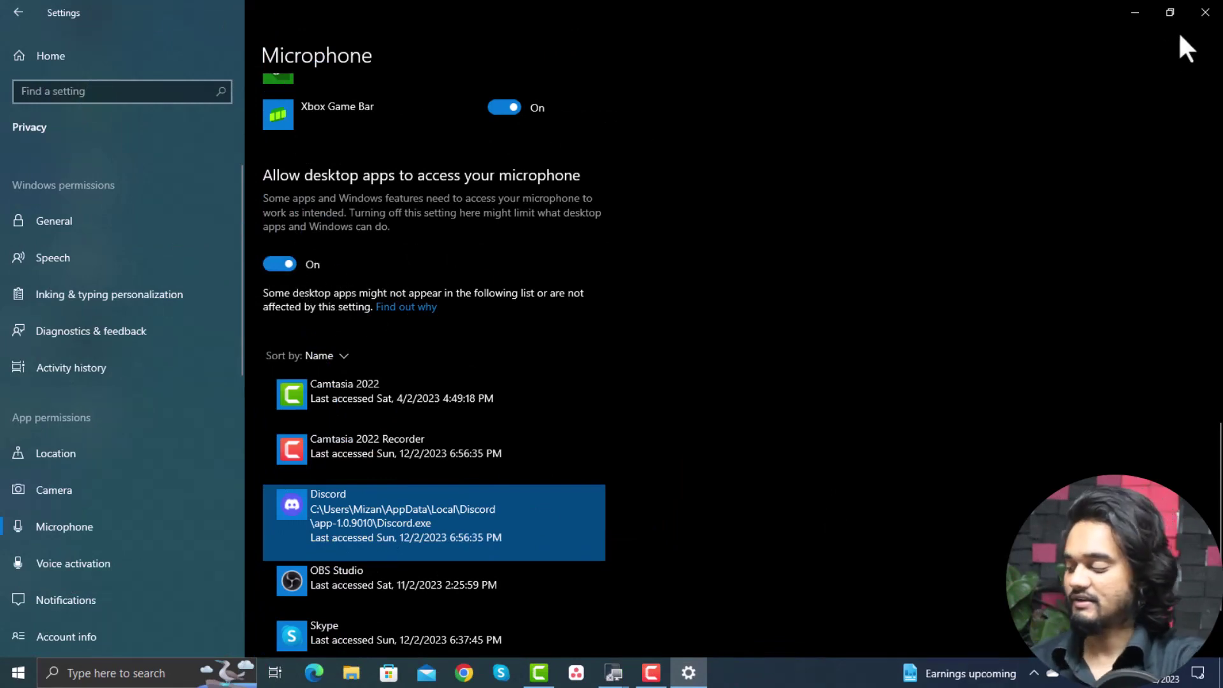
left_click(1204, 11)
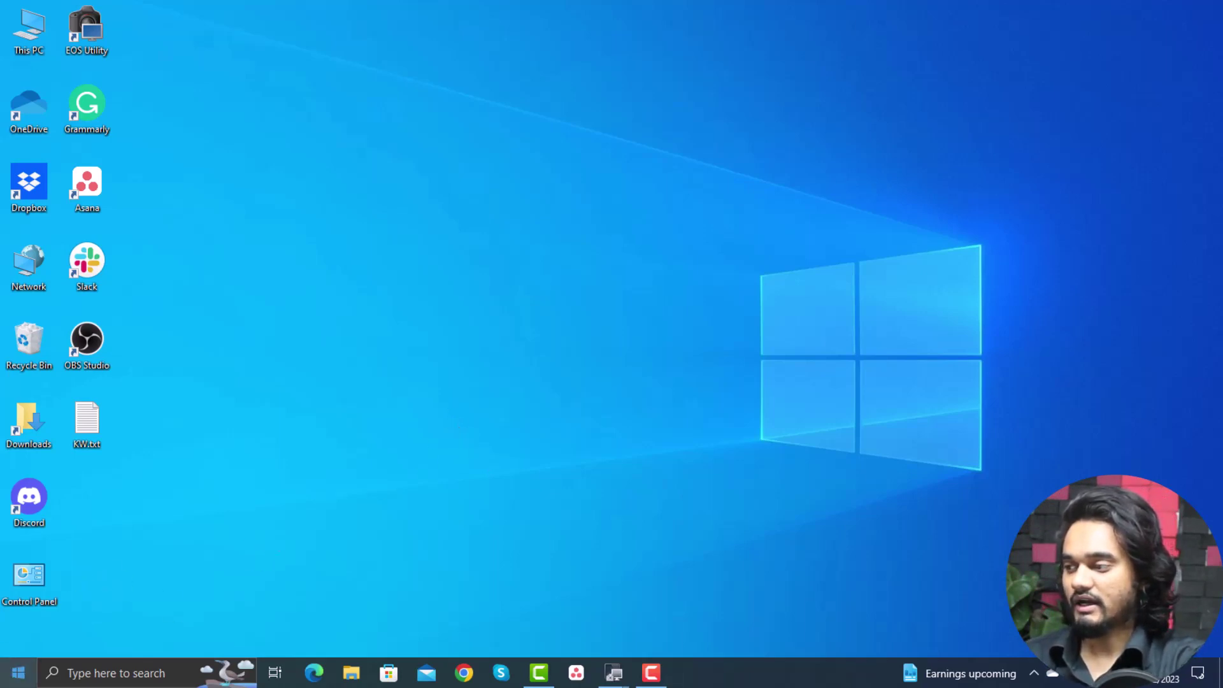
Open Device Manager and expand the Audio inputs and outputs category
right_click(8, 684)
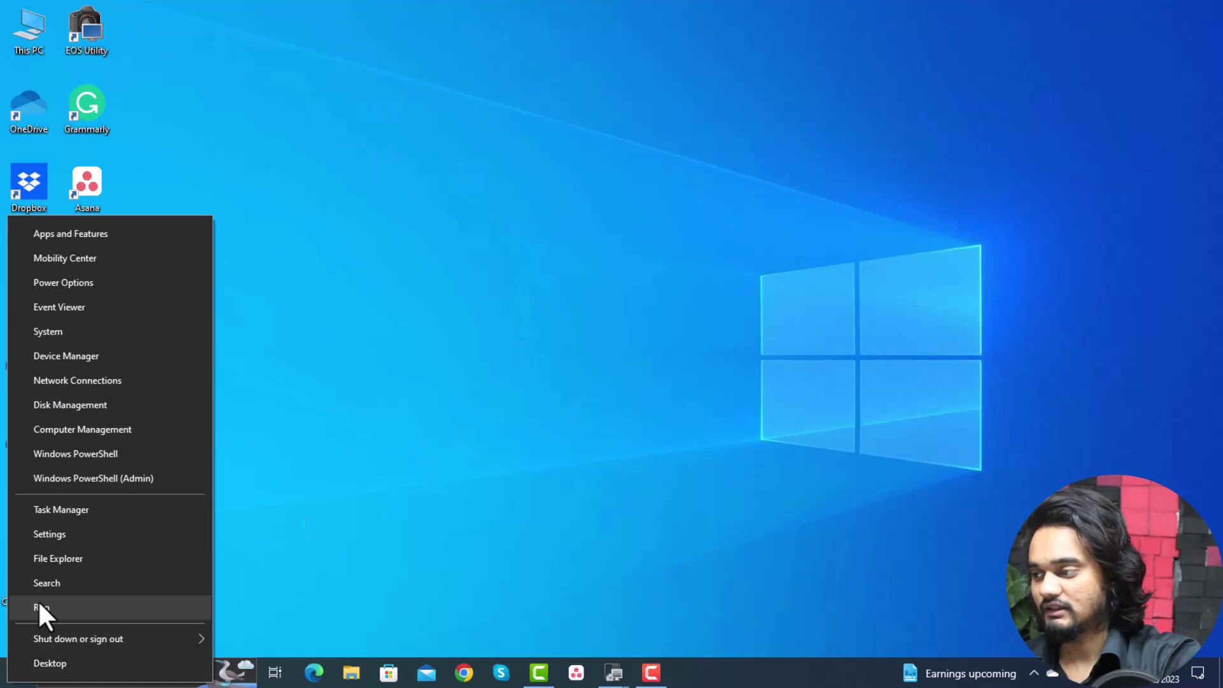
left_click(66, 356)
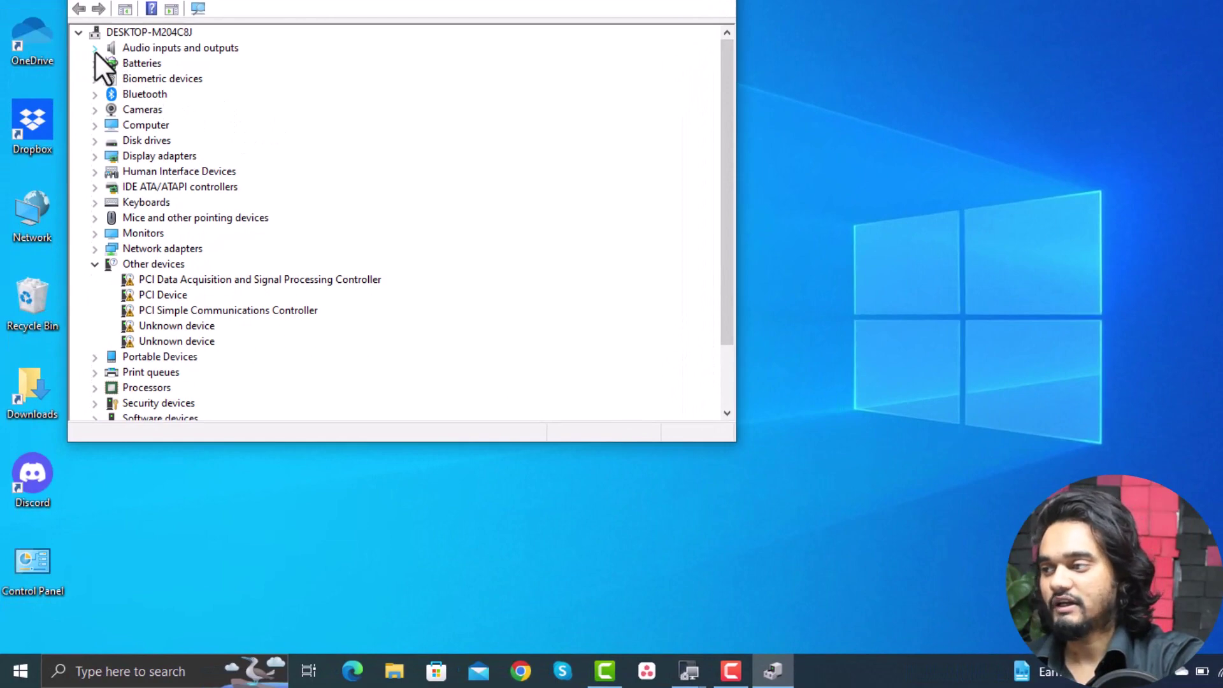
left_click(94, 49)
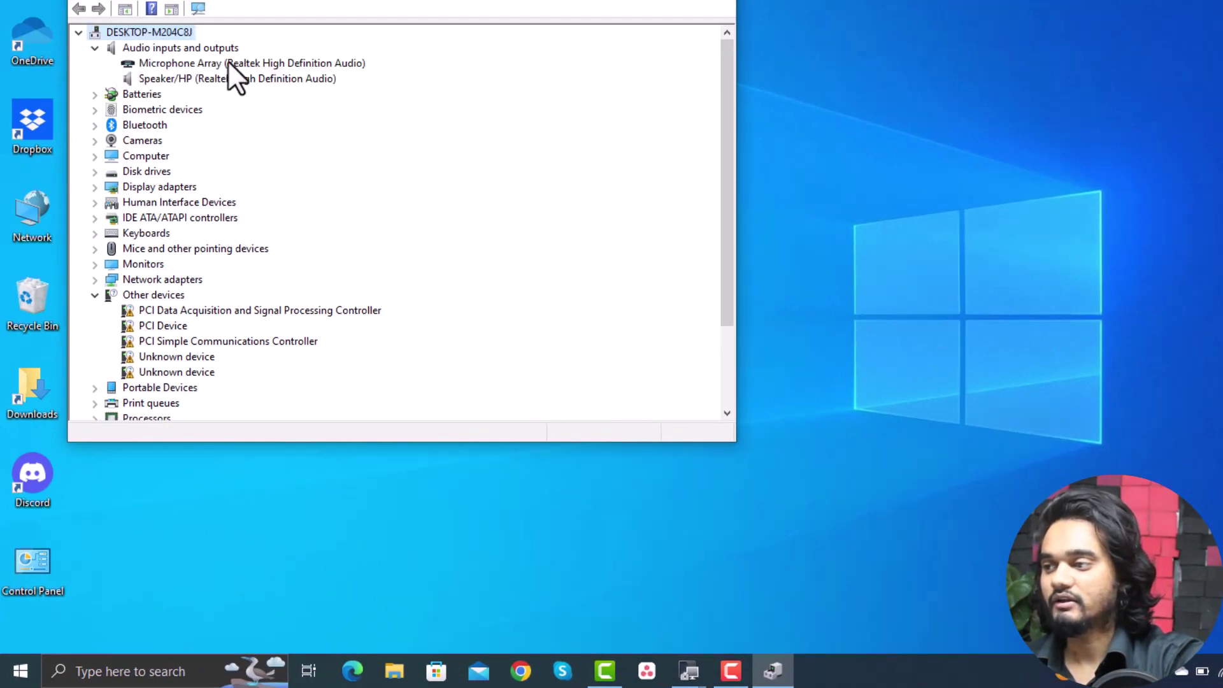
Run an automatic driver search for the Realtek Microphone Array, close Device Manager and launch Discord from the desktop
right_click(243, 61)
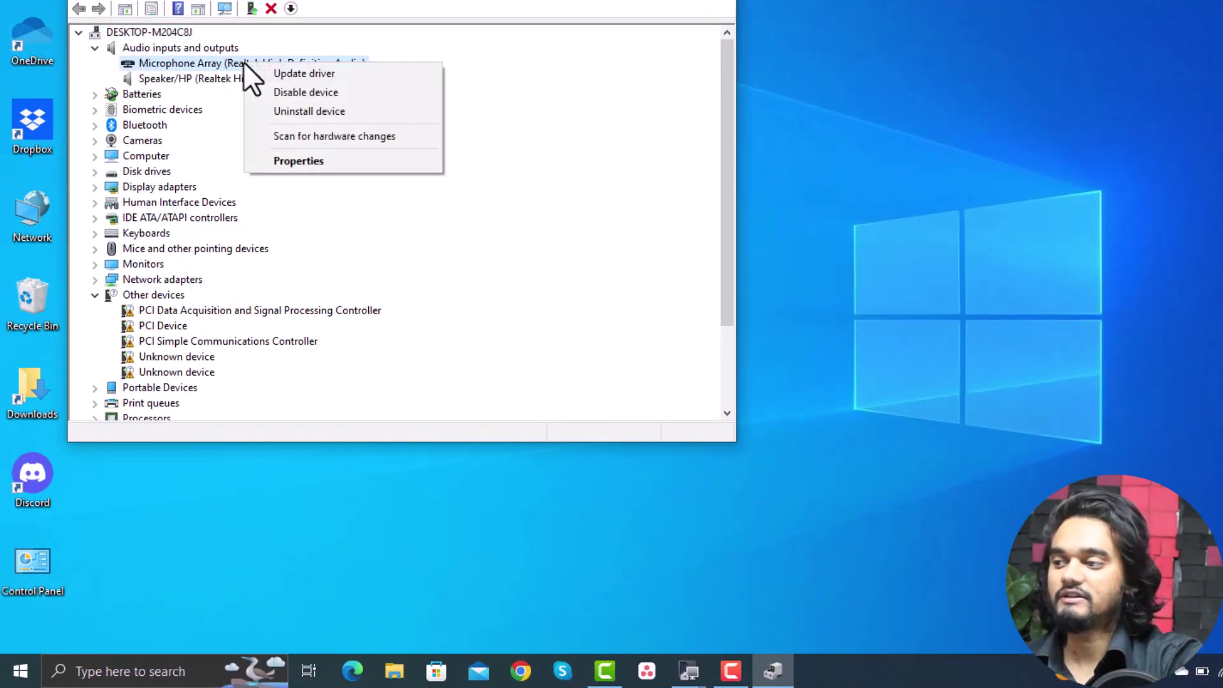
left_click(308, 74)
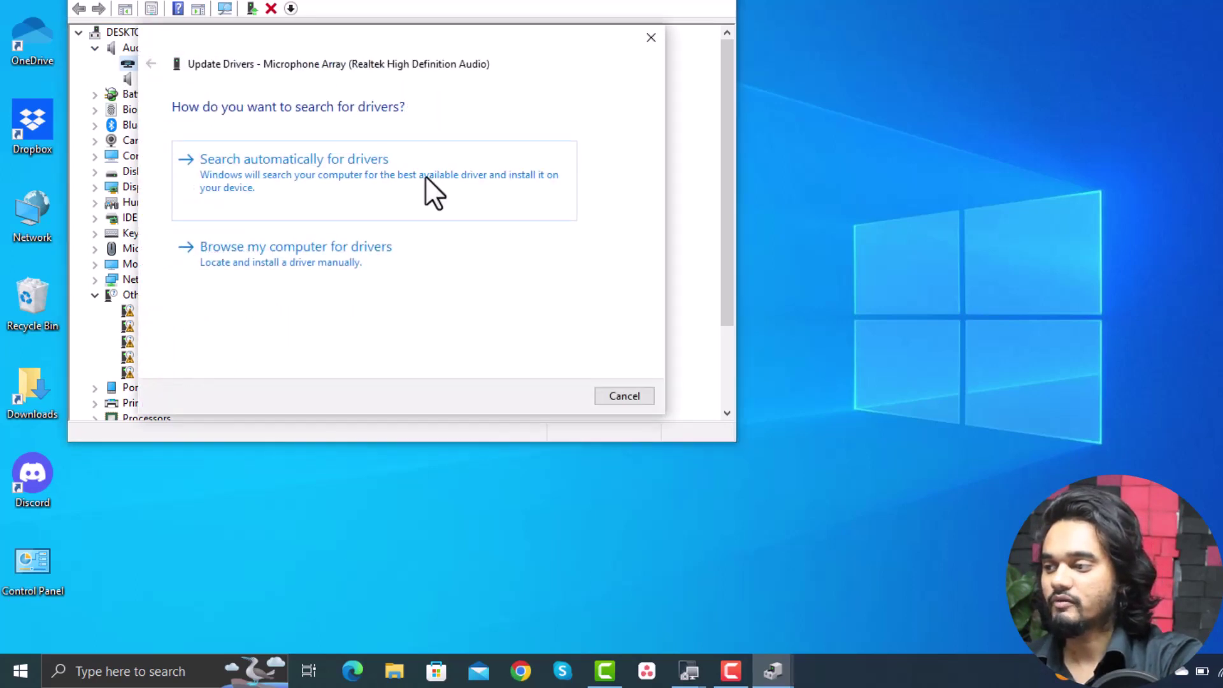
left_click(330, 181)
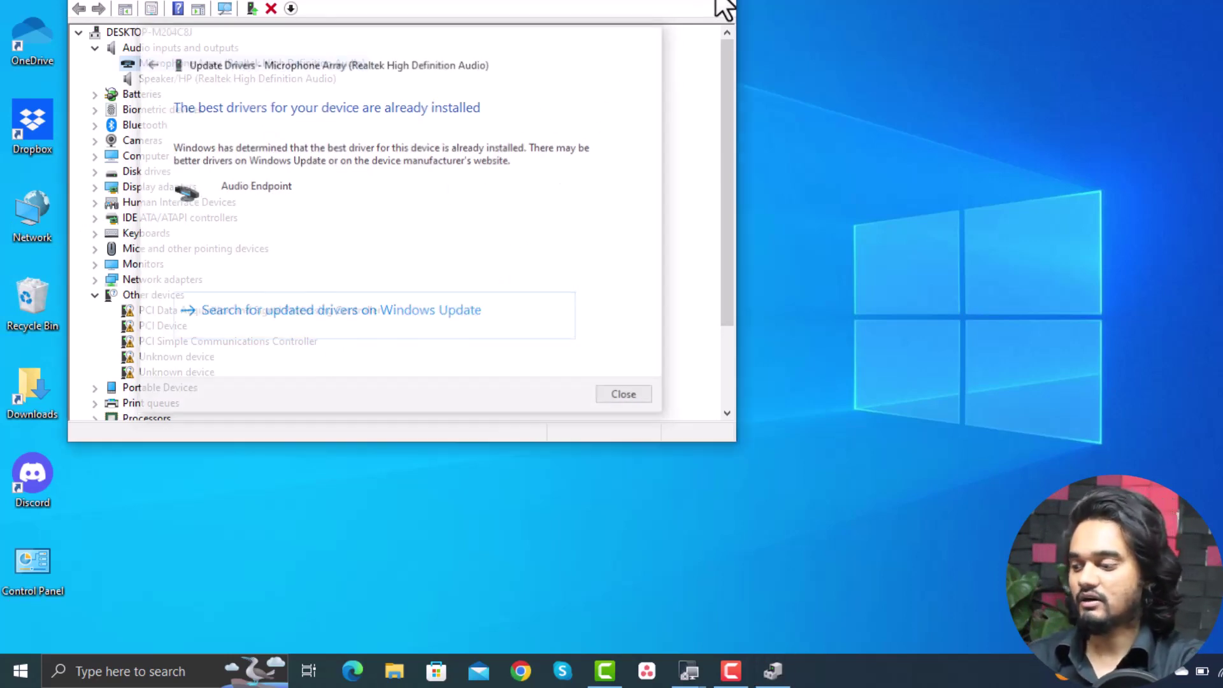
left_click(724, 4)
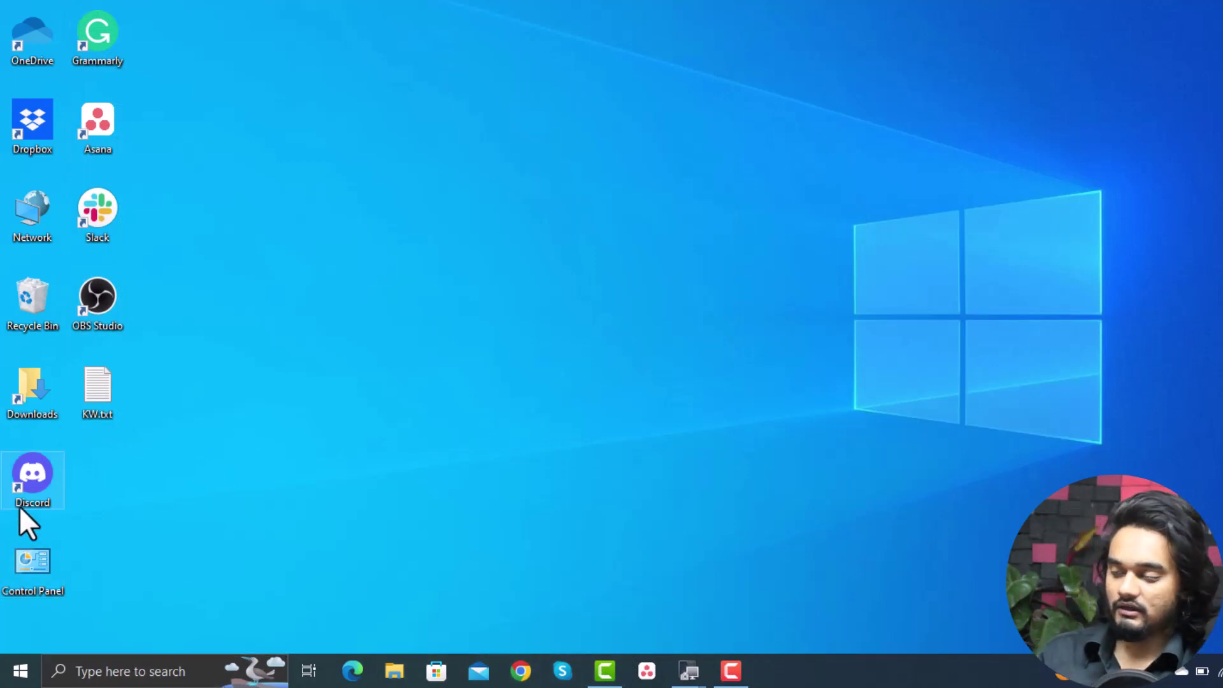
double_click(32, 475)
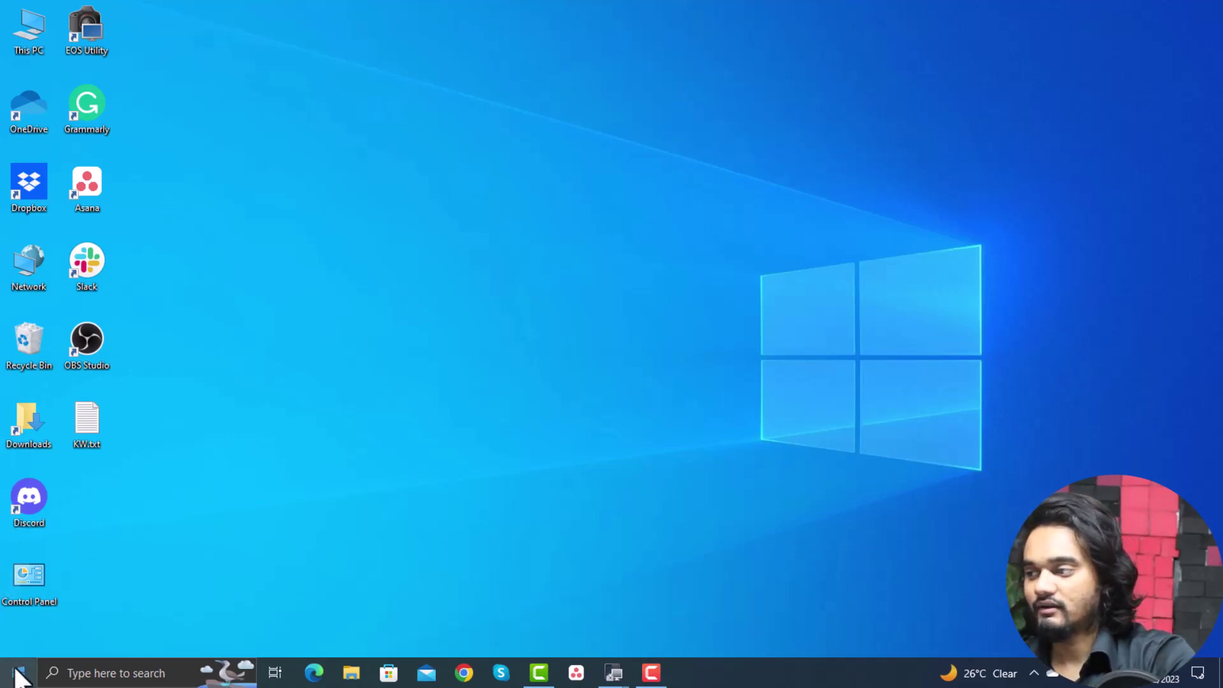
Uninstall Discord from the Windows Apps & features list and close the Settings app
right_click(17, 673)
left_click(105, 220)
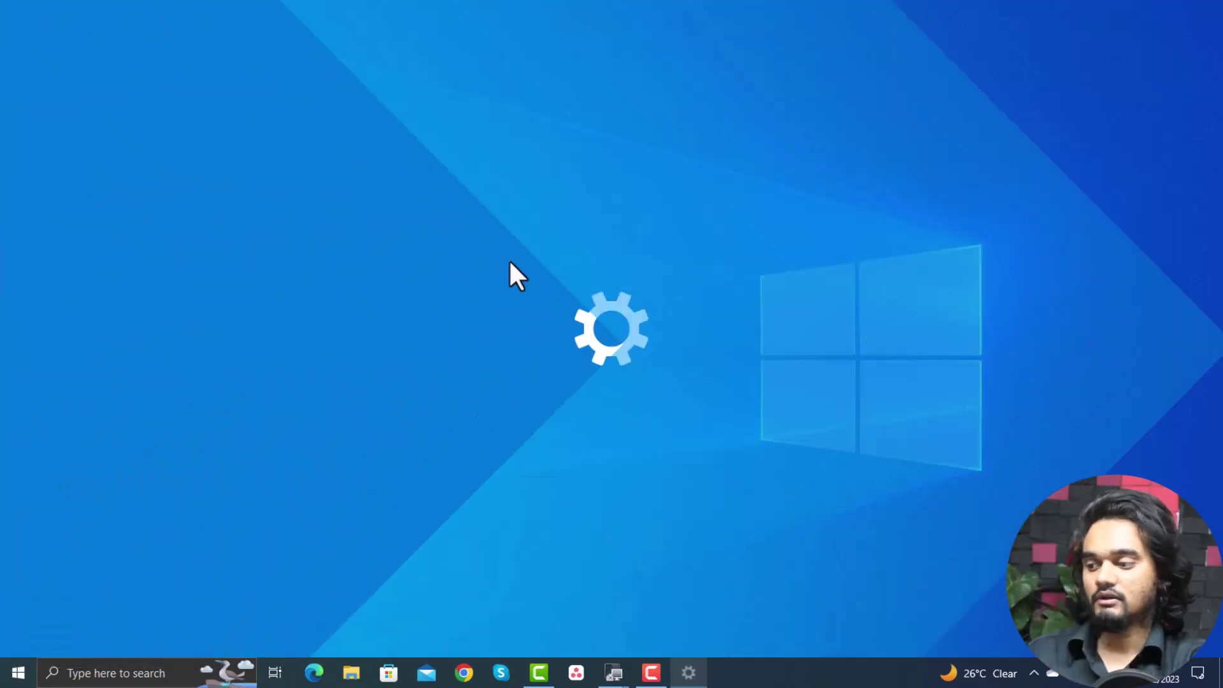
scroll(620, 403, "down", 10)
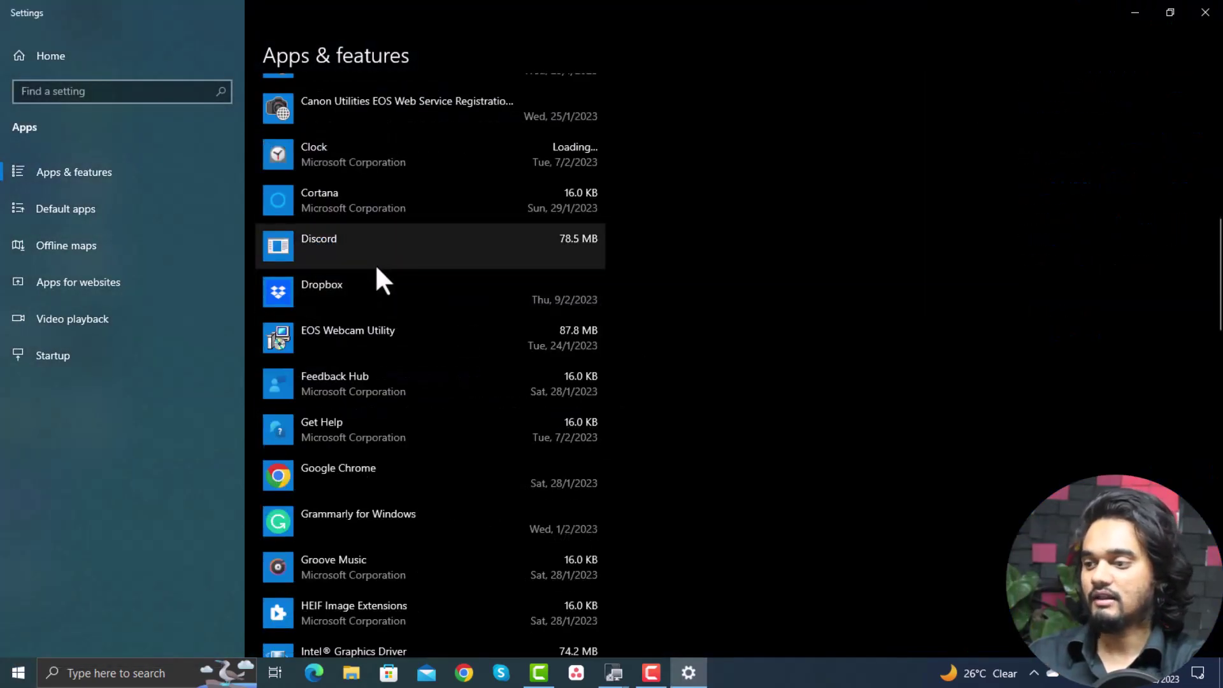
left_click(376, 251)
left_click(520, 308)
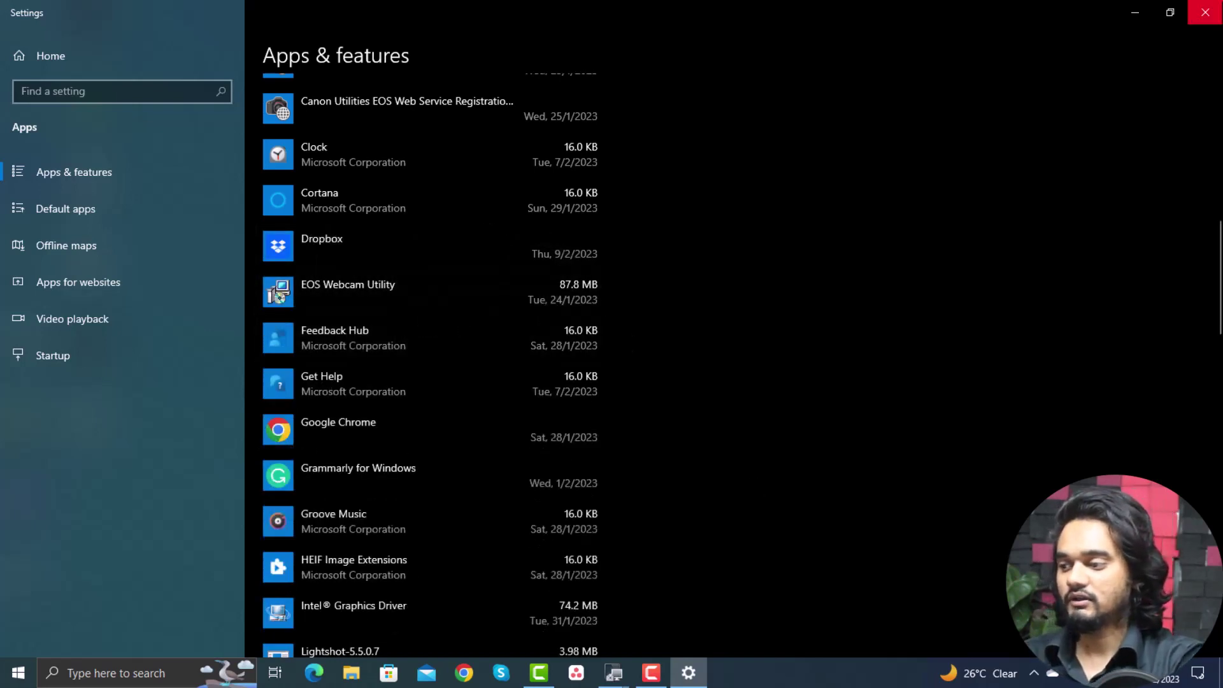
key("alt+F4")
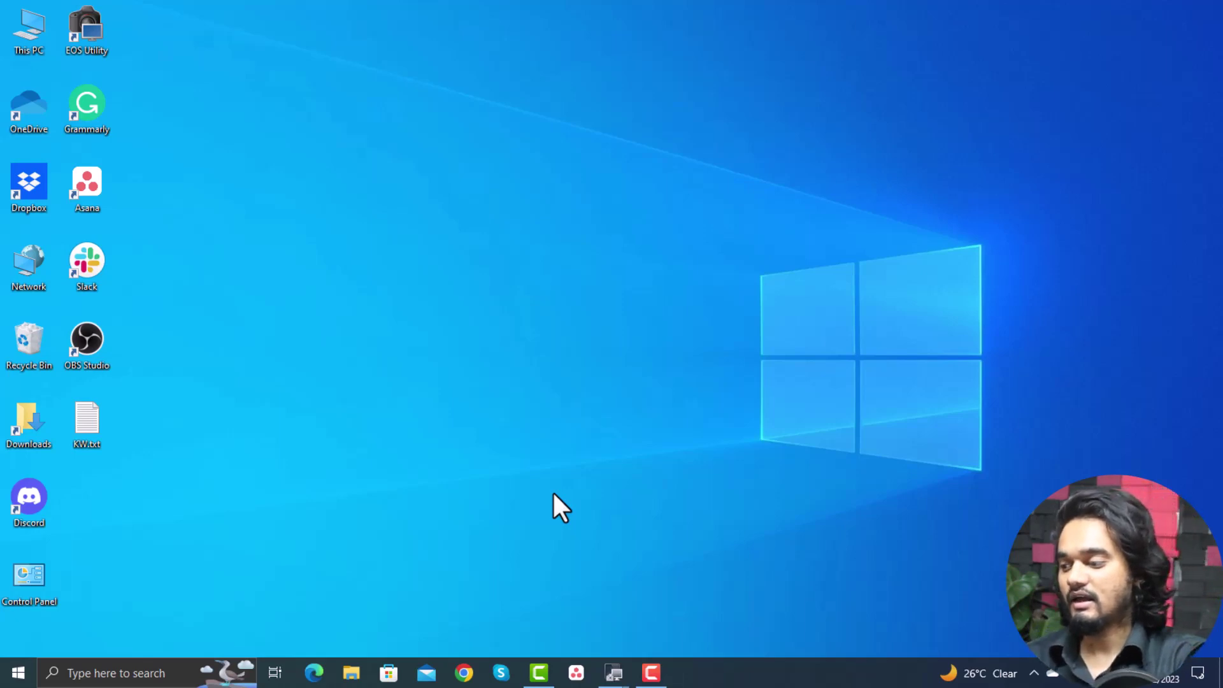
Open the %appdata% folder with the Run command and select the discord folder
key("super+r")
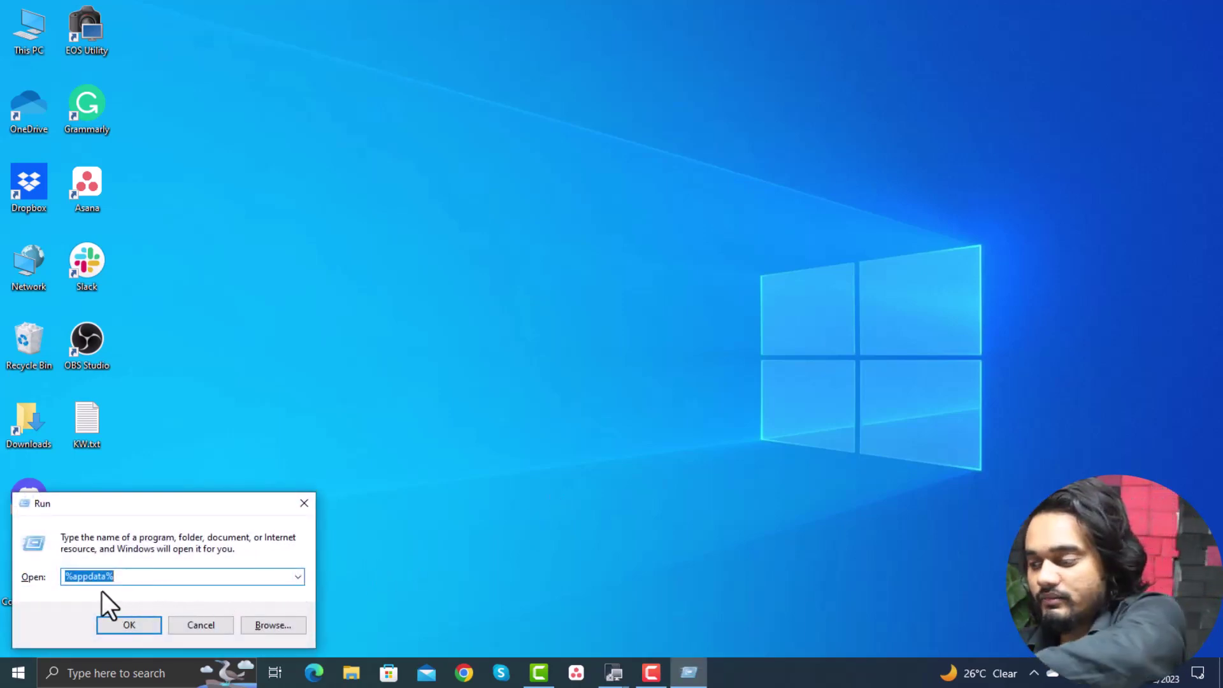
left_click(160, 577)
key("Home")
key("Right")
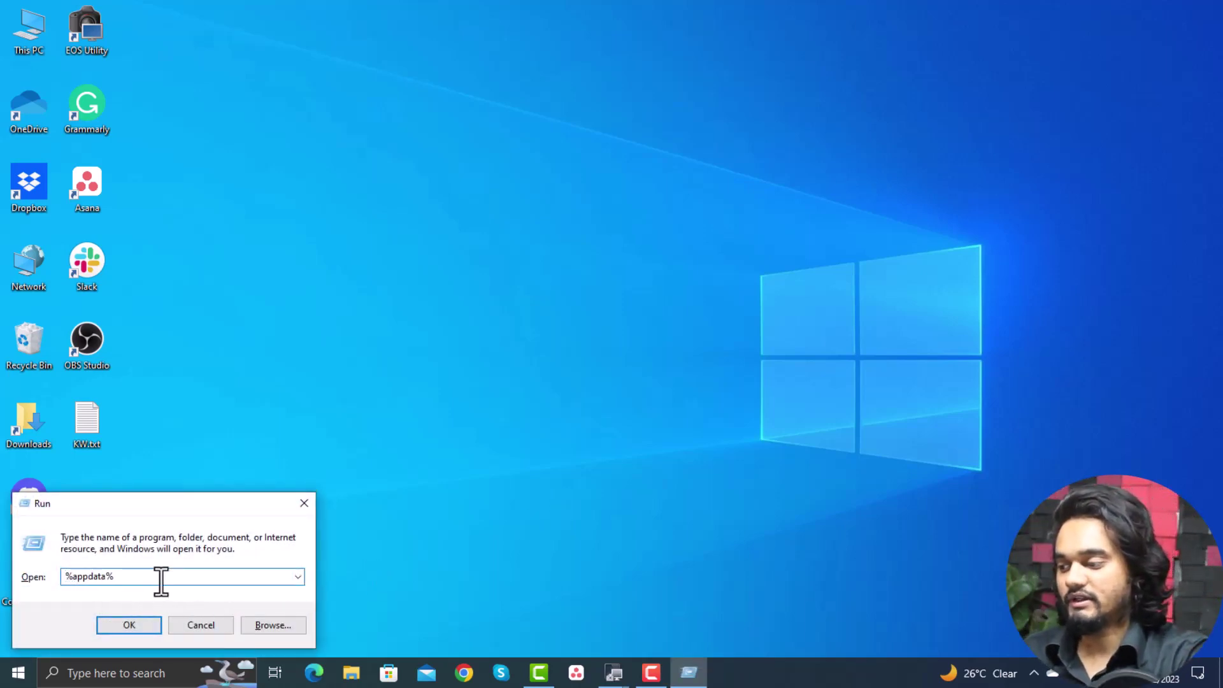
left_click(125, 626)
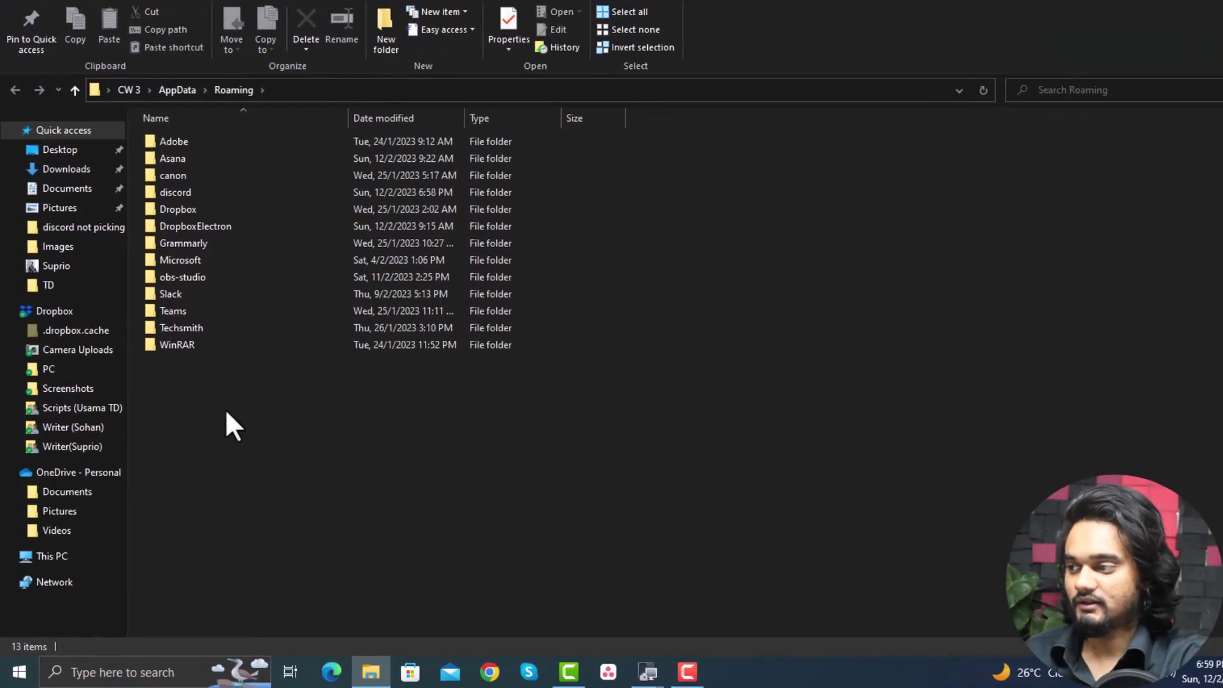
left_click(186, 163)
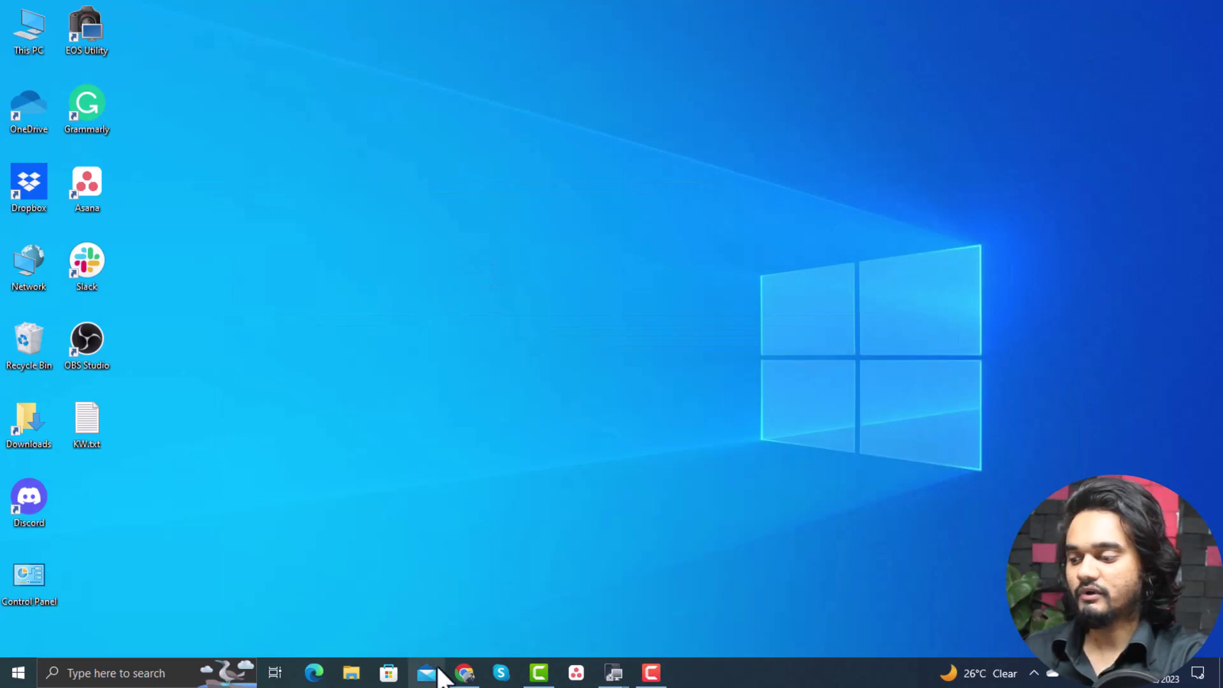
Switch to Chrome, get DiscordSetup.exe through Discord's Download search result, and run the installer from the desktop
left_click(468, 675)
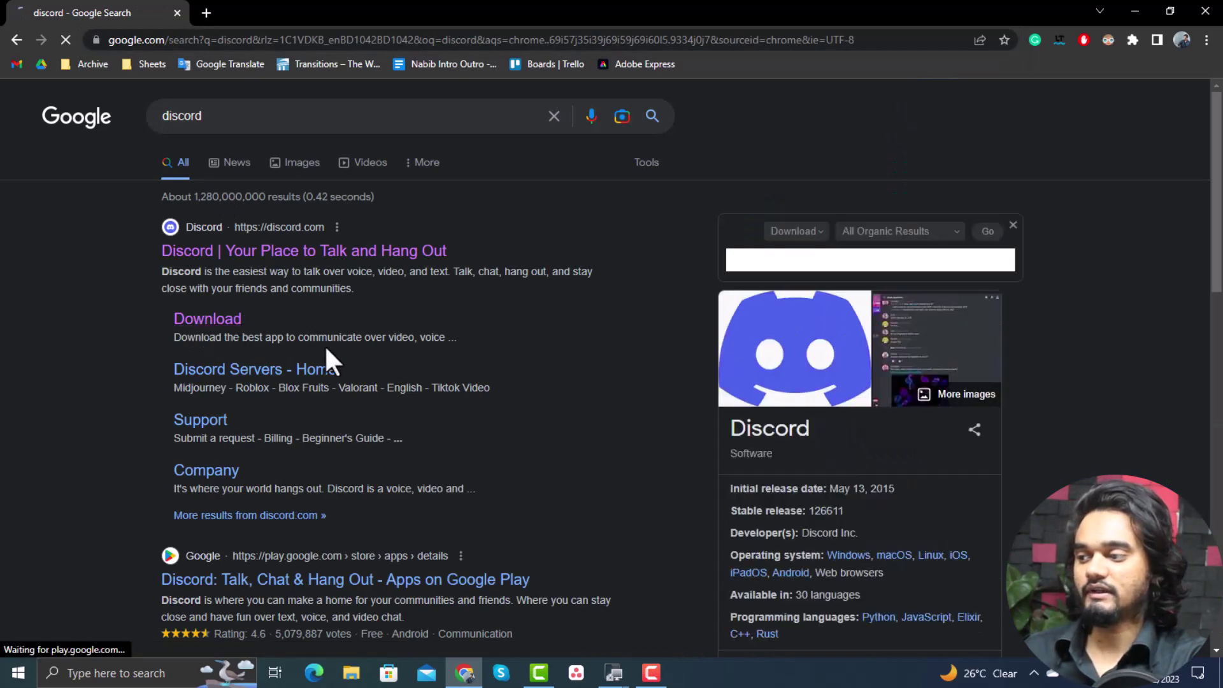
left_click(203, 318)
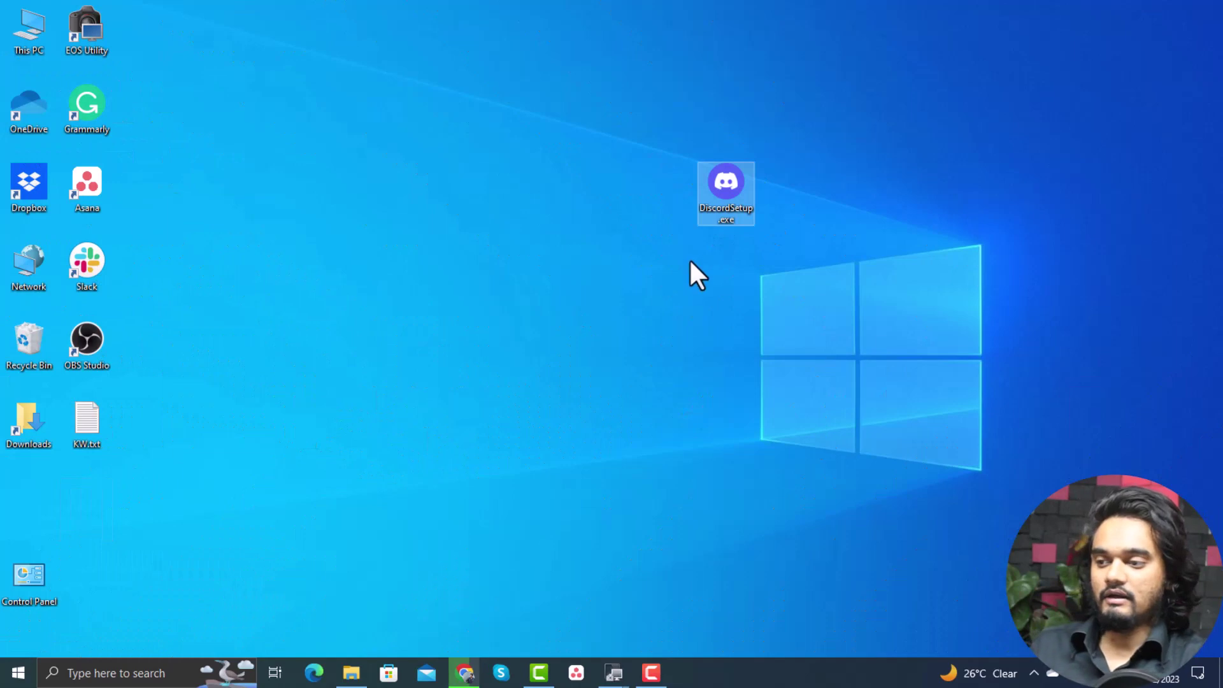
left_click_drag(731, 203, 889, 26)
double_click(889, 27)
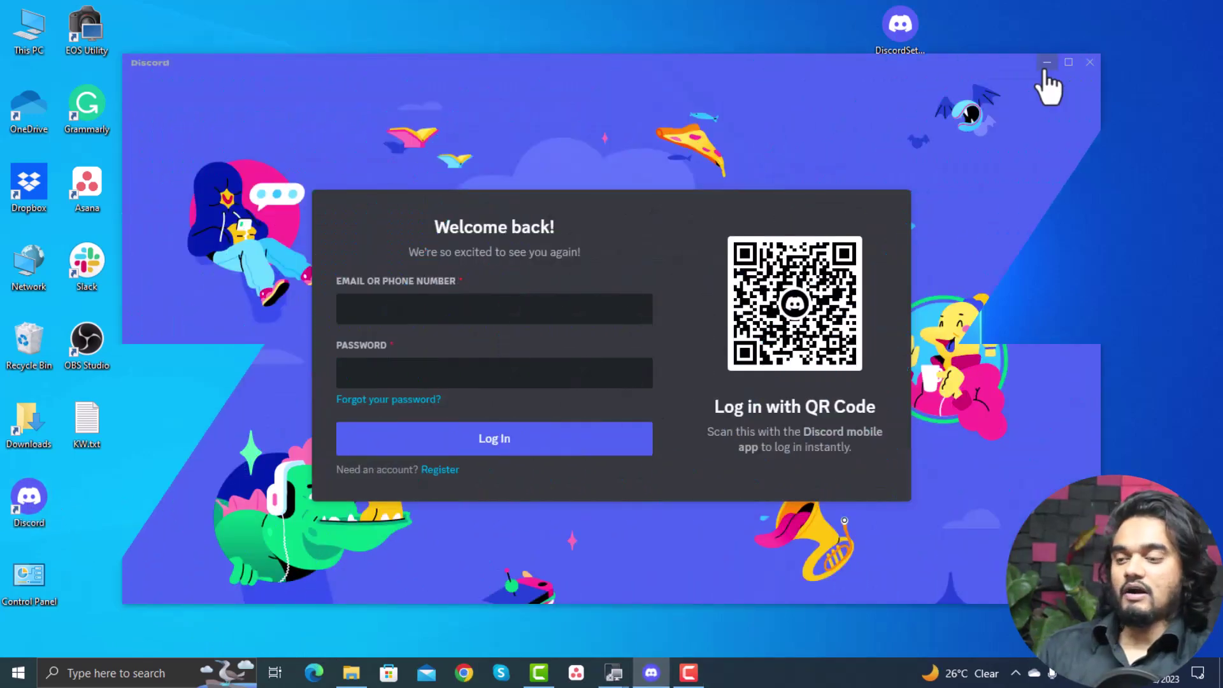
Minimize and restore the reinstalled Discord's login window, and close it
left_click(1043, 70)
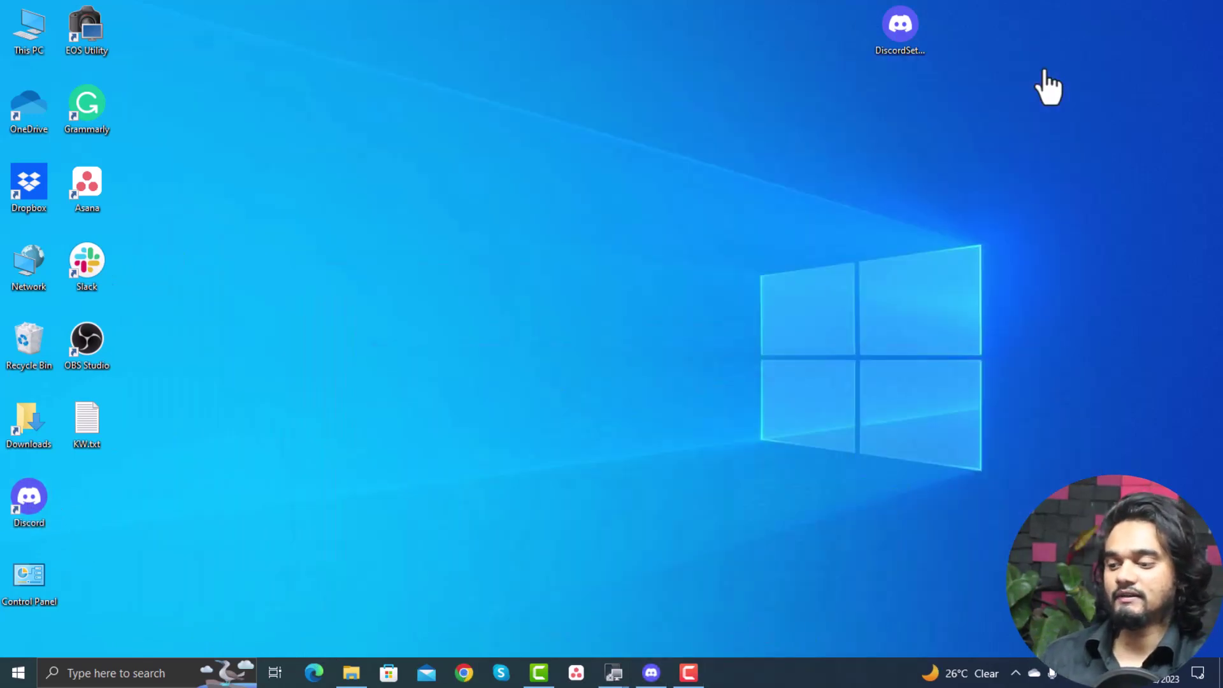
left_click(651, 672)
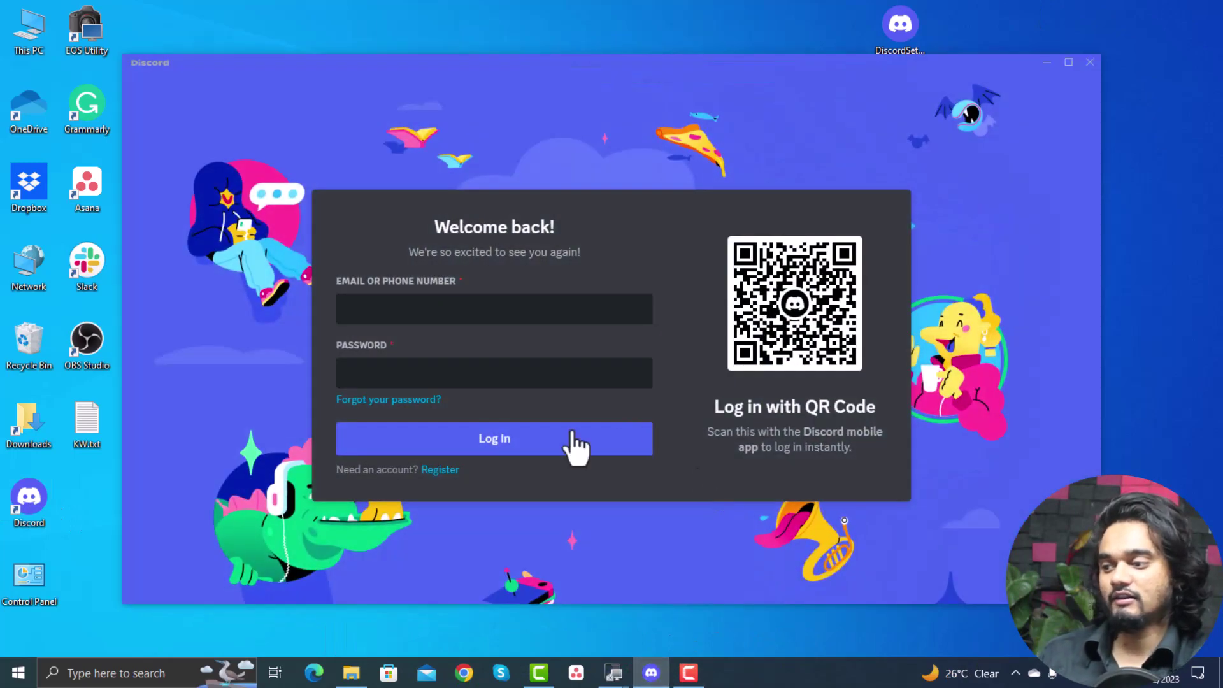
left_click(1089, 61)
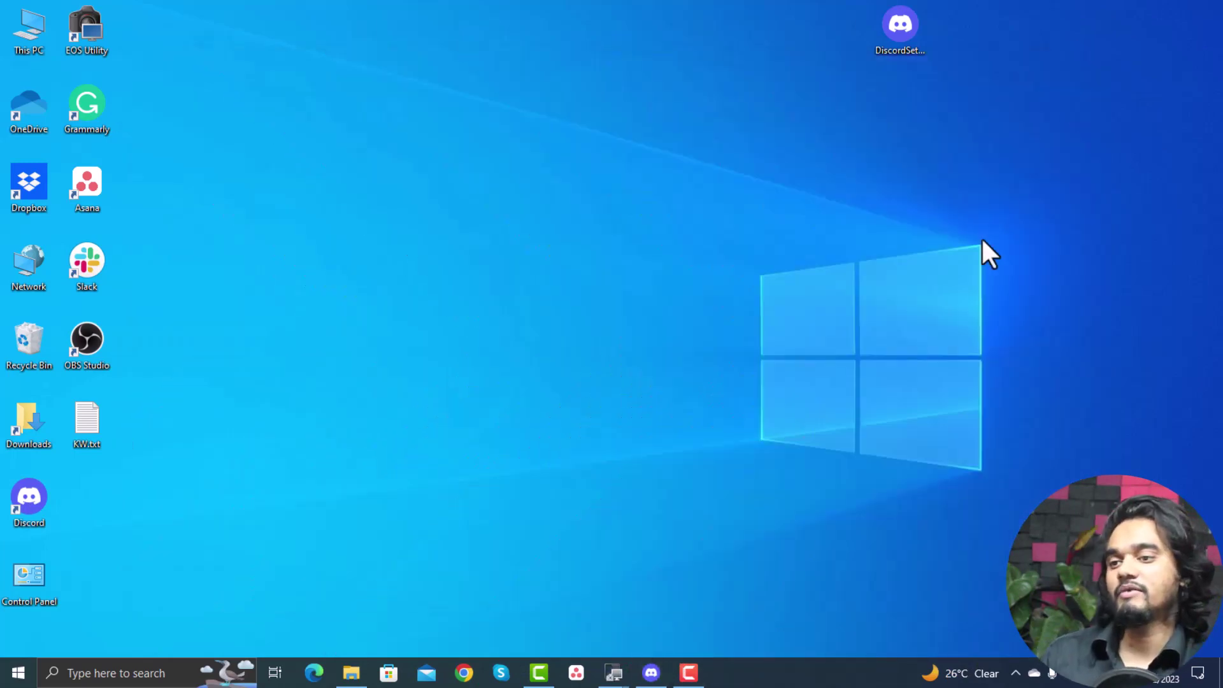